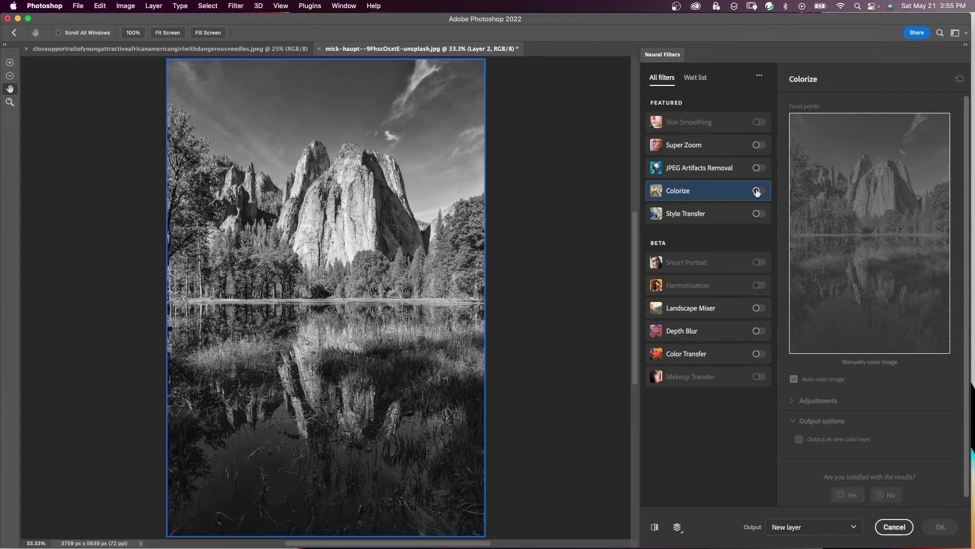
Step: Preview Colorize on the black-and-white mountain lake photo in Neural Filters
{"action": "left_click", "coordinate": [757, 191]}
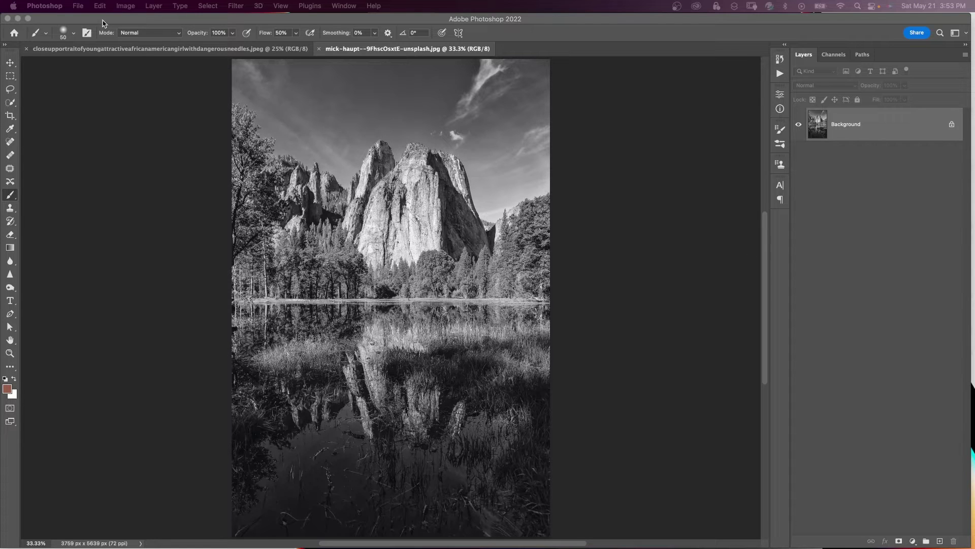
Step: Keep the lake photo in RGB Color mode and duplicate Background as Layer 1
{"action": "left_click", "coordinate": [124, 7]}
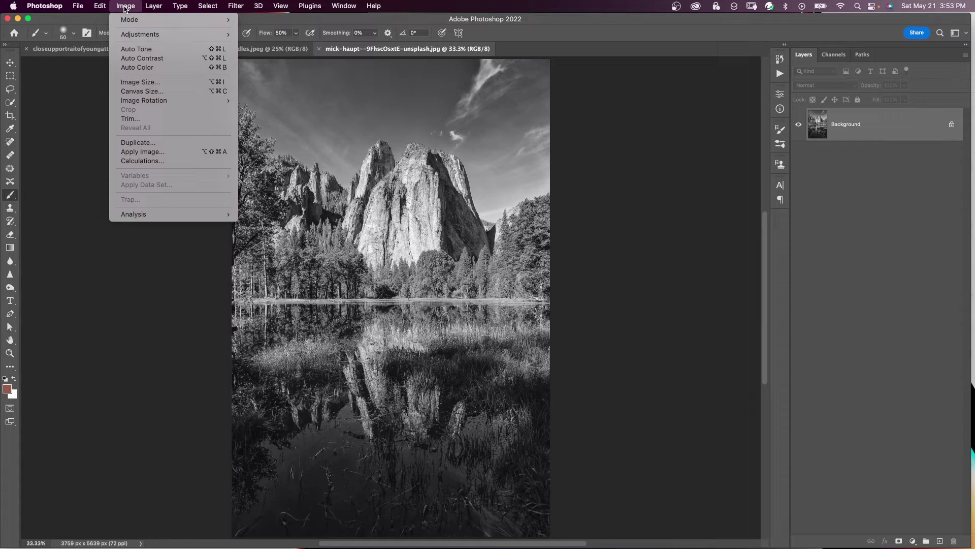
{"action": "mouse_move", "coordinate": [130, 20]}
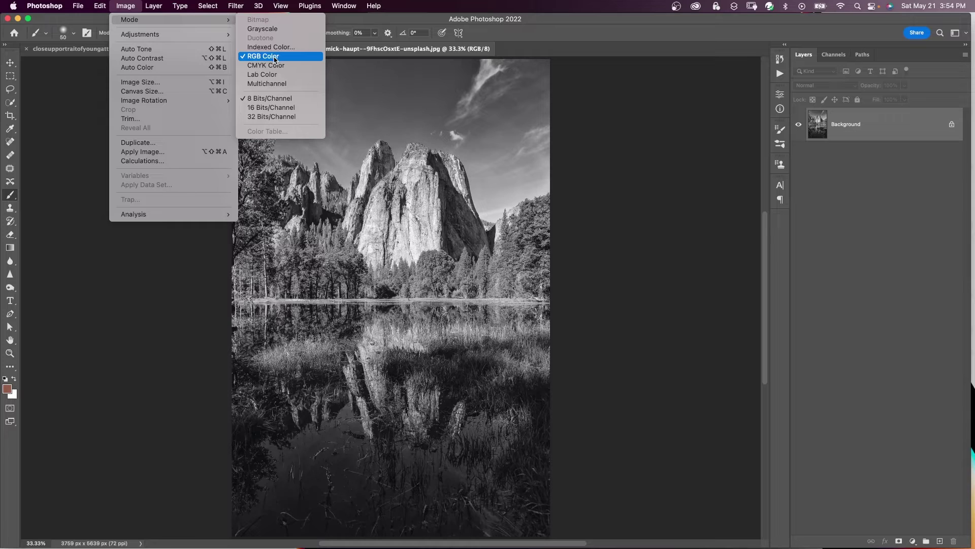
{"action": "left_click", "coordinate": [886, 135]}
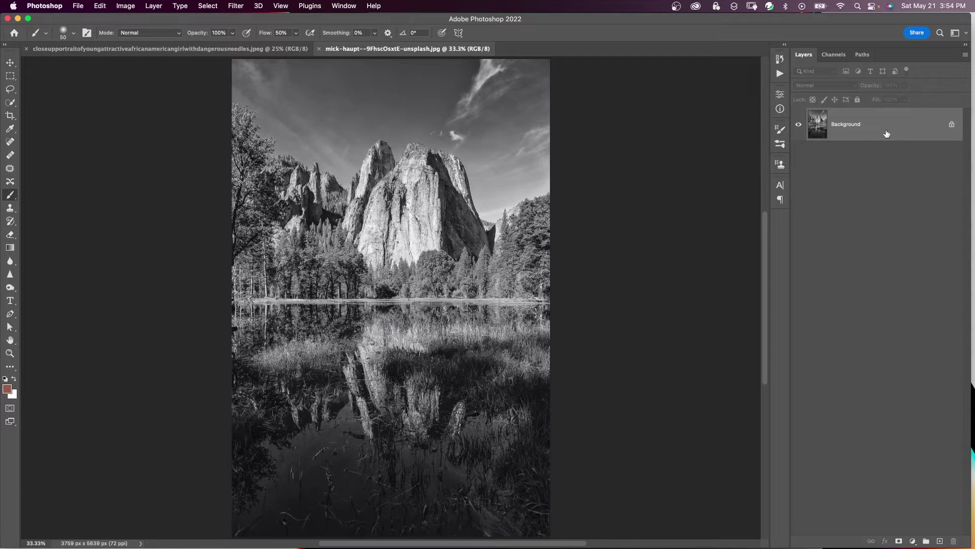
{"action": "key", "text": "super+j"}
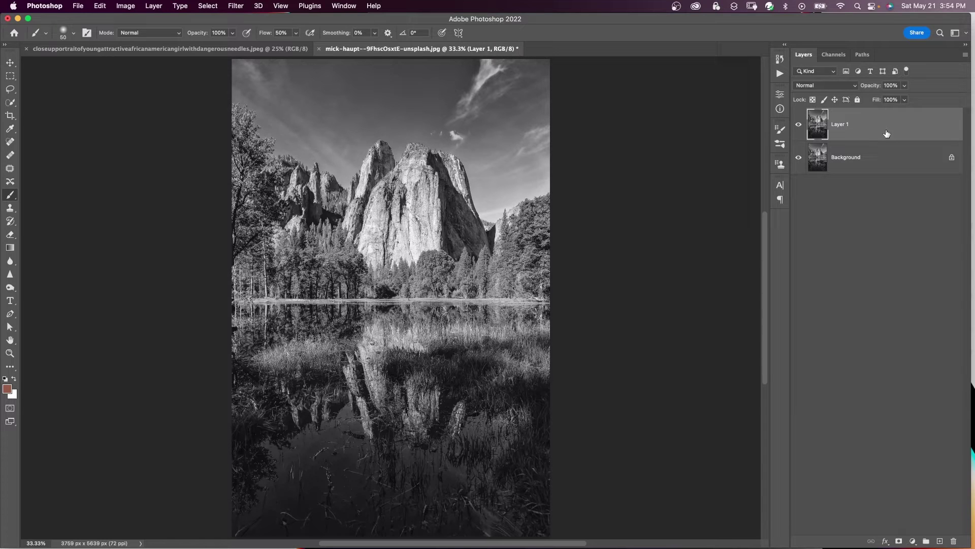
{"action": "left_click", "coordinate": [236, 6]}
Step: Turn on Colorize in Neural Filters to preview the lake photo in colour
{"action": "left_click", "coordinate": [234, 8]}
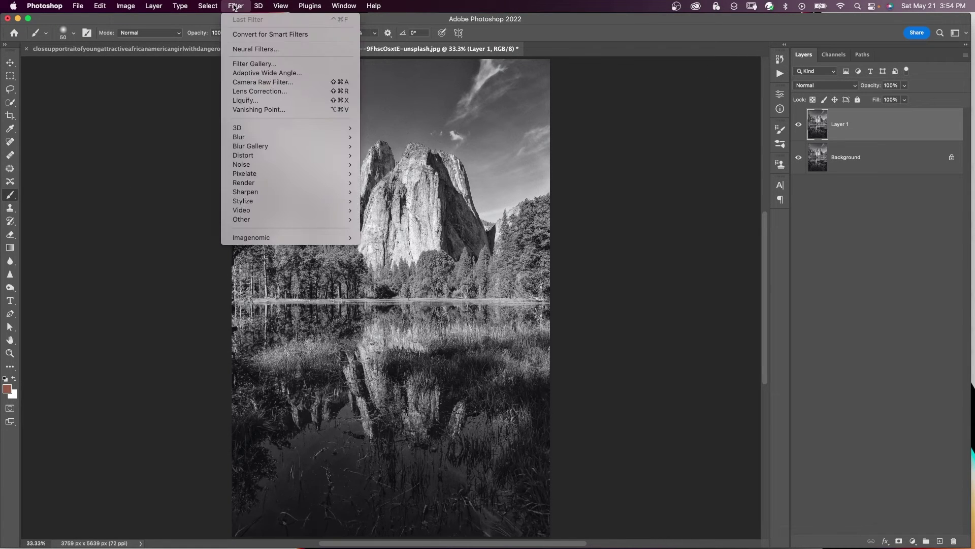
{"action": "left_click", "coordinate": [237, 51]}
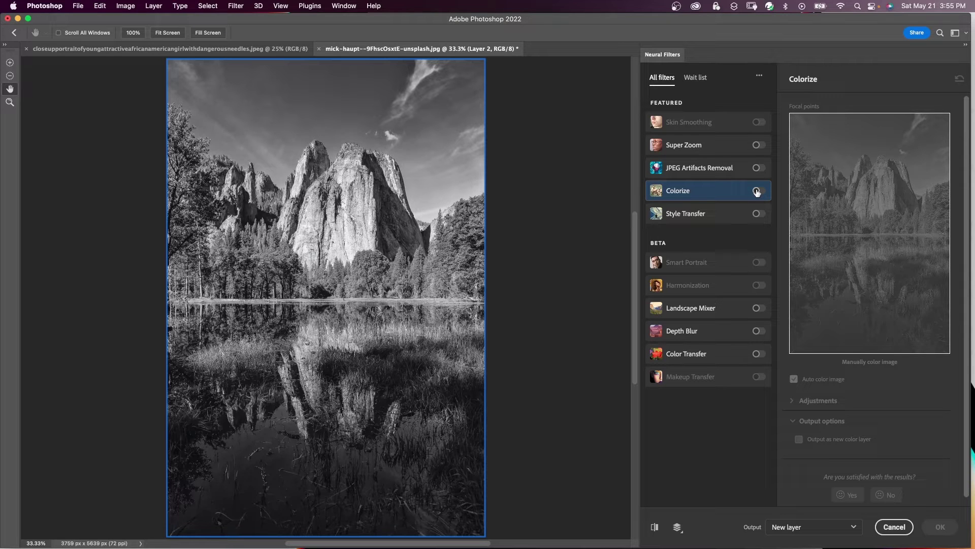
{"action": "left_click", "coordinate": [757, 191]}
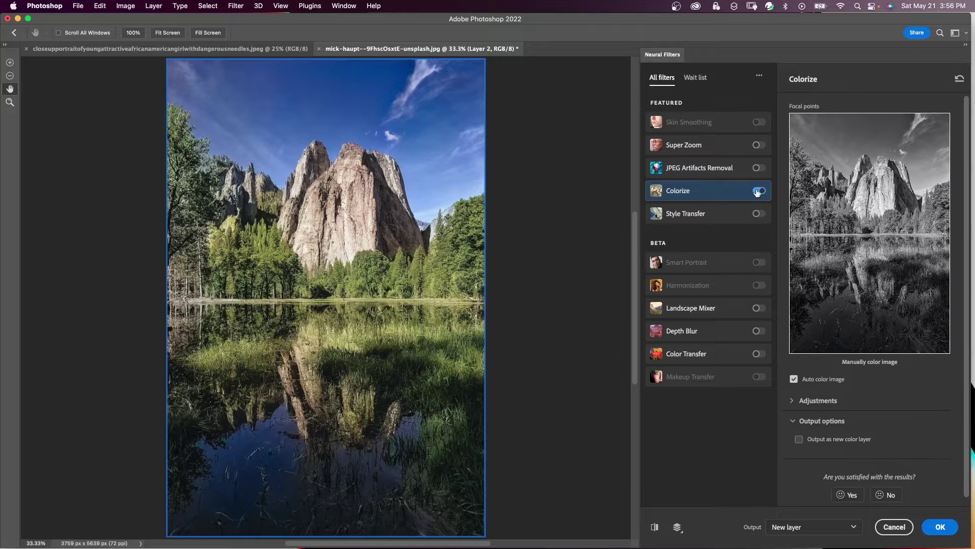
{"action": "scroll", "coordinate": [793, 381], "scroll_direction": "down", "scroll_amount": 1}
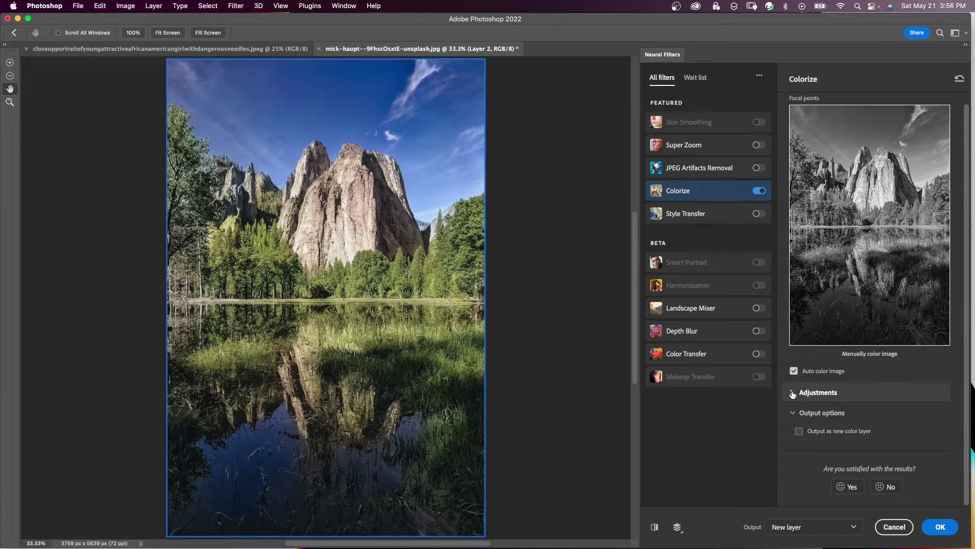
Step: In Colorize Adjustments, set both Saturation and Magenta/Green to +7
{"action": "left_click", "coordinate": [792, 393]}
{"action": "left_click_drag", "start_coordinate": [967, 396], "coordinate": [966, 457]}
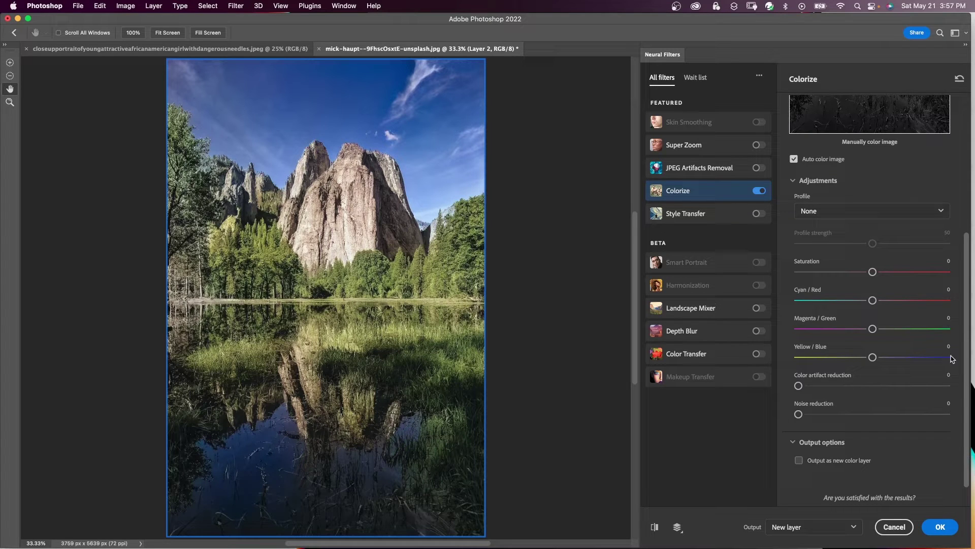
{"action": "left_click_drag", "start_coordinate": [873, 273], "coordinate": [883, 274]}
{"action": "left_click_drag", "start_coordinate": [872, 328], "coordinate": [883, 330]}
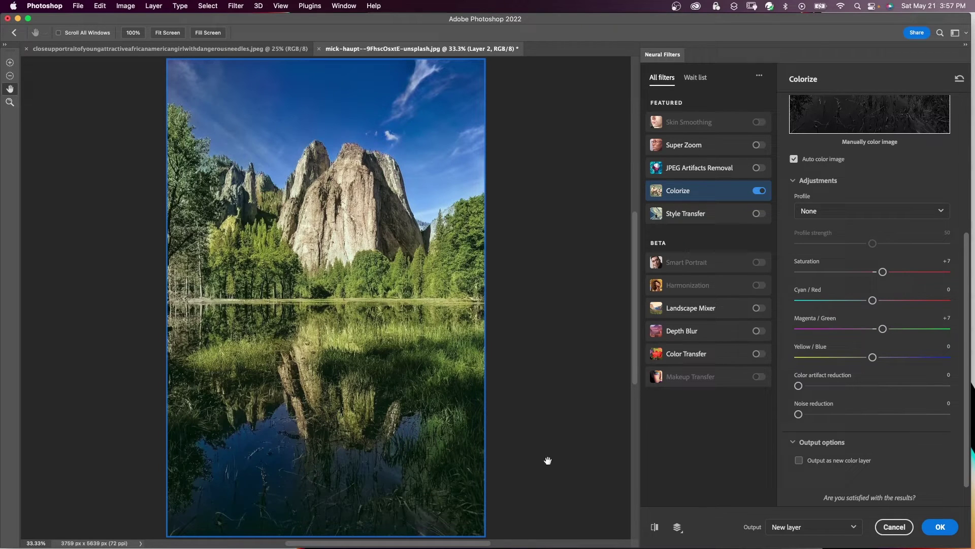
{"action": "scroll", "coordinate": [967, 387], "scroll_direction": "down", "scroll_amount": 1}
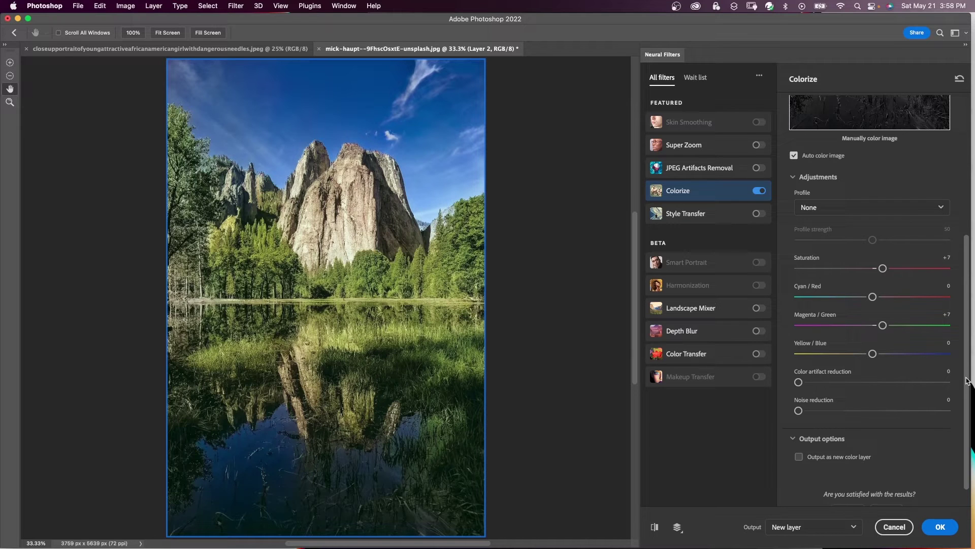
{"action": "scroll", "coordinate": [967, 381], "scroll_direction": "down", "scroll_amount": 2}
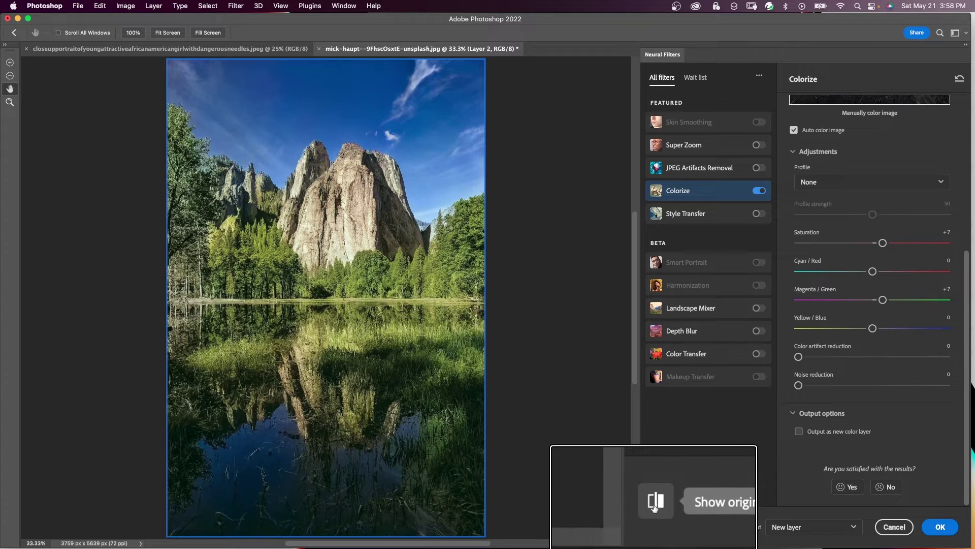
Step: Compare with the original, then apply Colorize to Layer 1 as a smart filter
{"action": "left_click", "coordinate": [655, 527]}
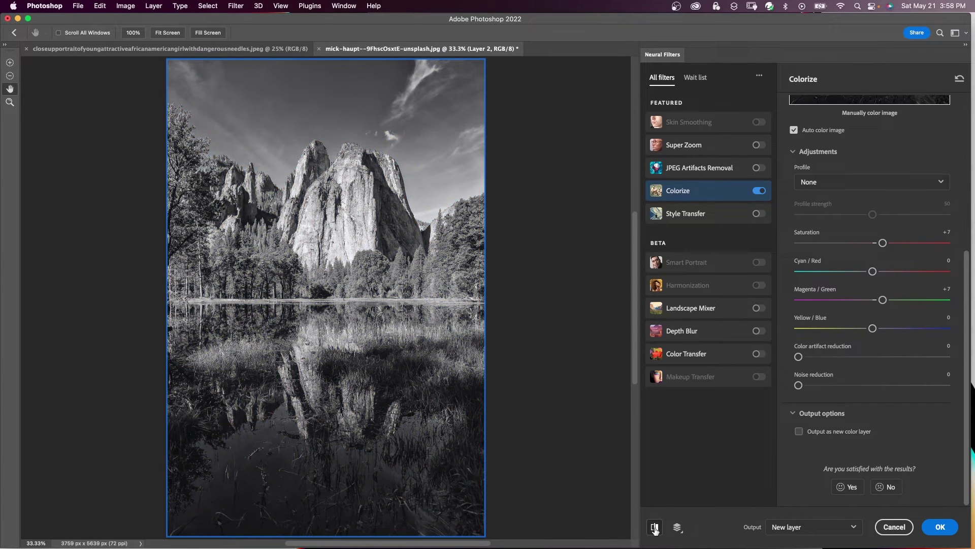
{"action": "left_click", "coordinate": [654, 528]}
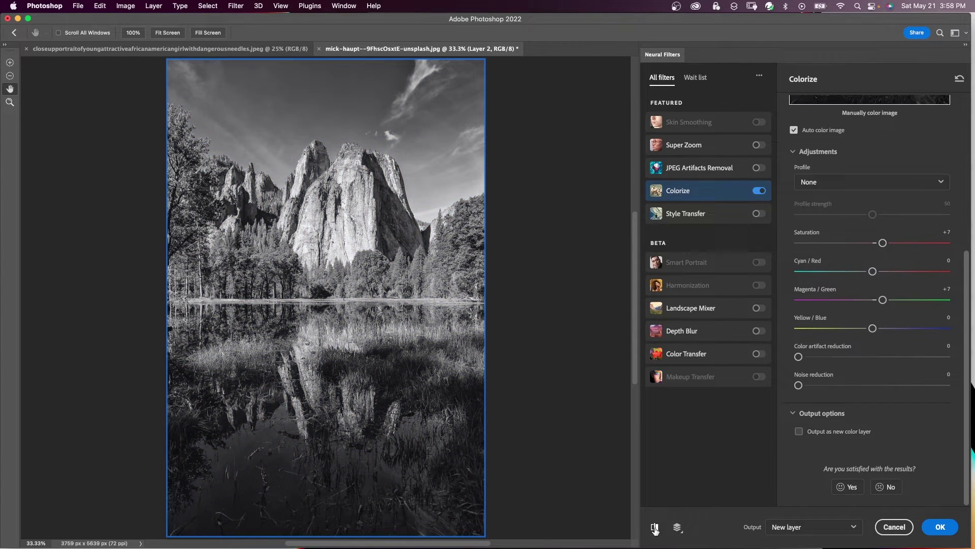
{"action": "left_click", "coordinate": [854, 527]}
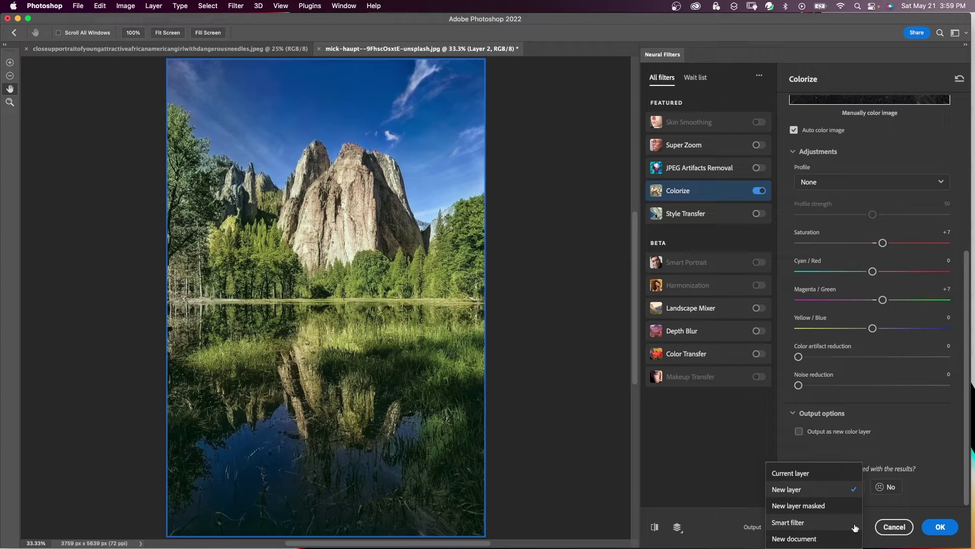
{"action": "left_click", "coordinate": [795, 523]}
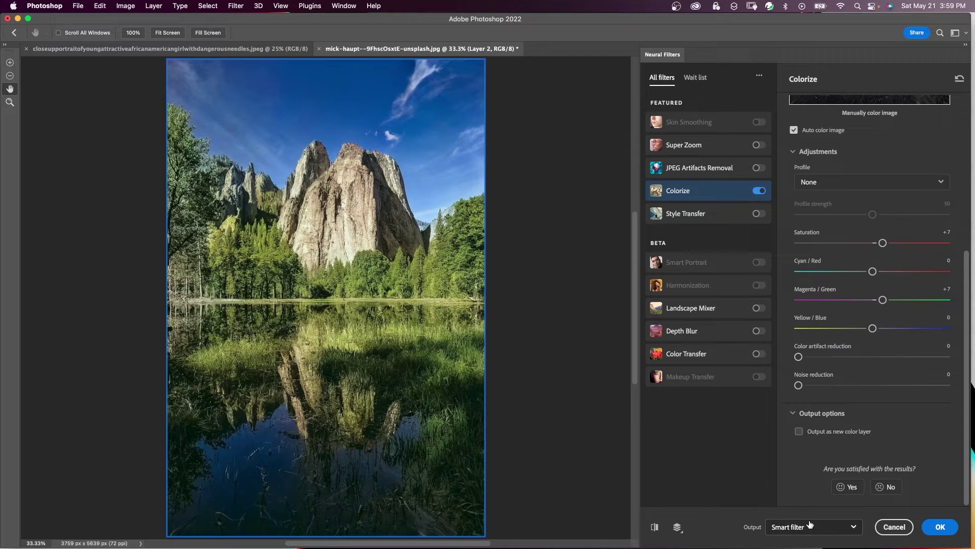
{"action": "left_click", "coordinate": [937, 527]}
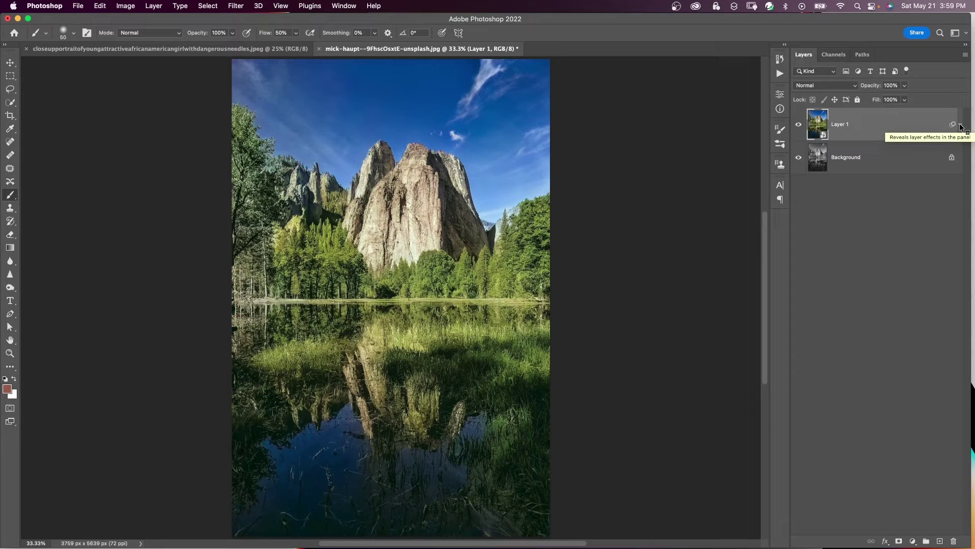
Step: Expand Layer 1's smart filters and reopen the Neural Filters settings
{"action": "left_click", "coordinate": [960, 124]}
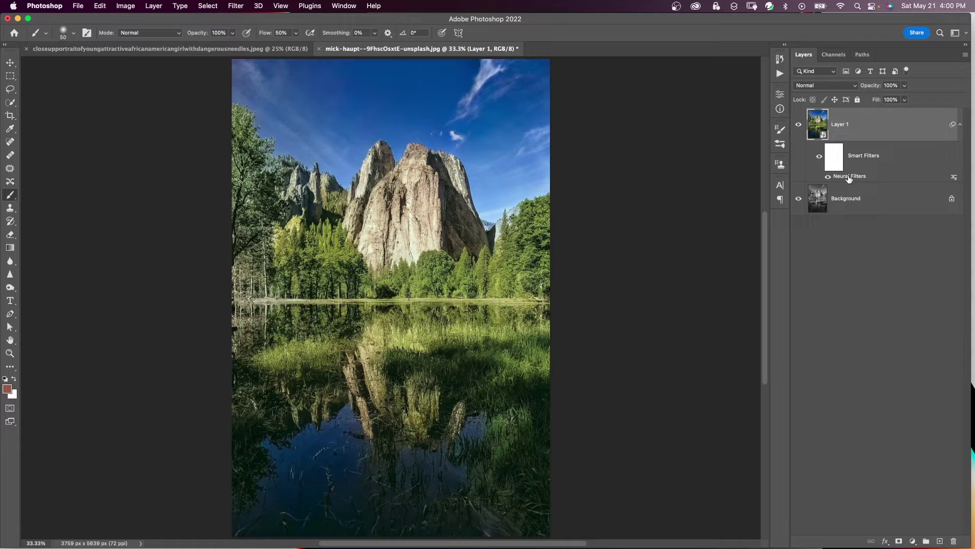
{"action": "double_click", "coordinate": [848, 177]}
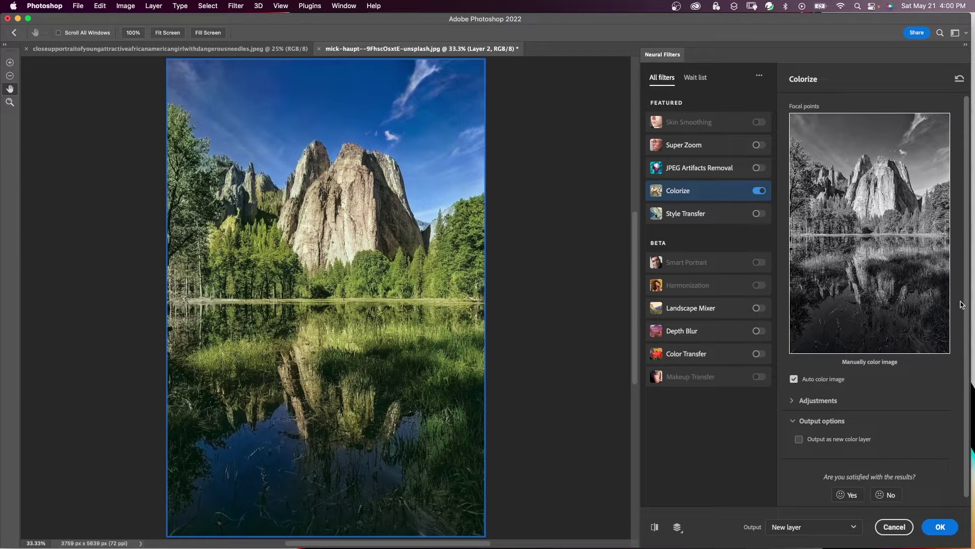
{"action": "scroll", "coordinate": [969, 316], "scroll_direction": "down", "scroll_amount": 1}
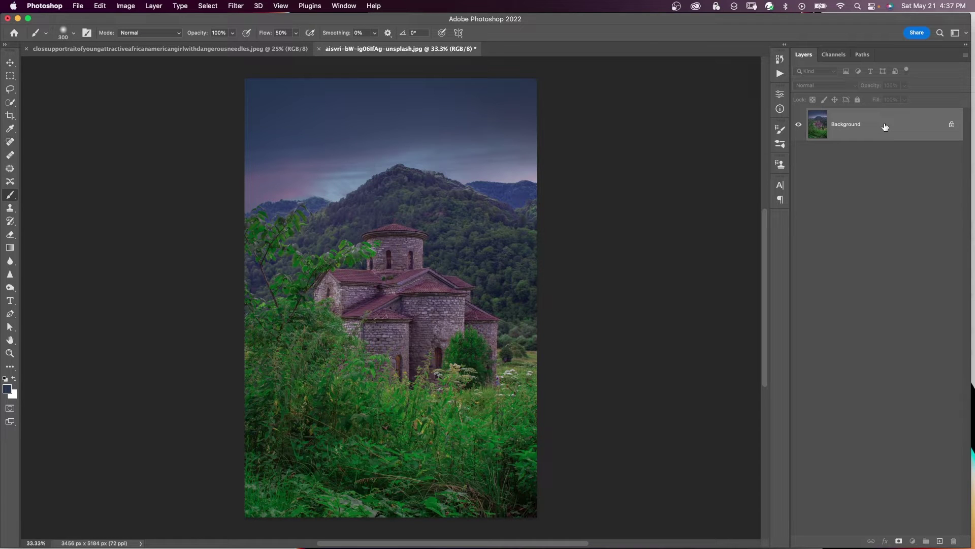
Step: Duplicate the church Background, convert it to a smart object, and make it black and white
{"action": "key", "text": "super+j"}
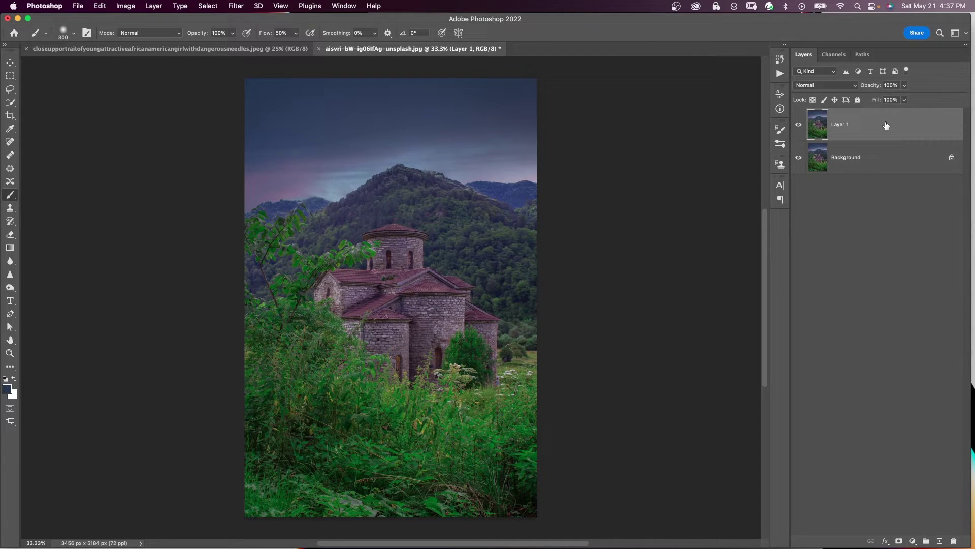
{"action": "right_click", "coordinate": [885, 126]}
{"action": "left_click", "coordinate": [126, 6]}
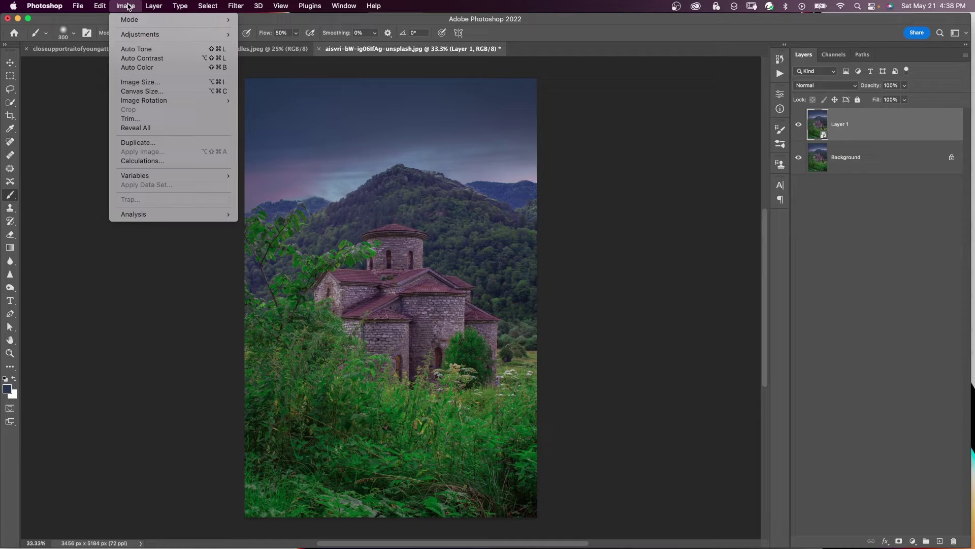
{"action": "mouse_move", "coordinate": [139, 34]}
{"action": "left_click", "coordinate": [271, 104]}
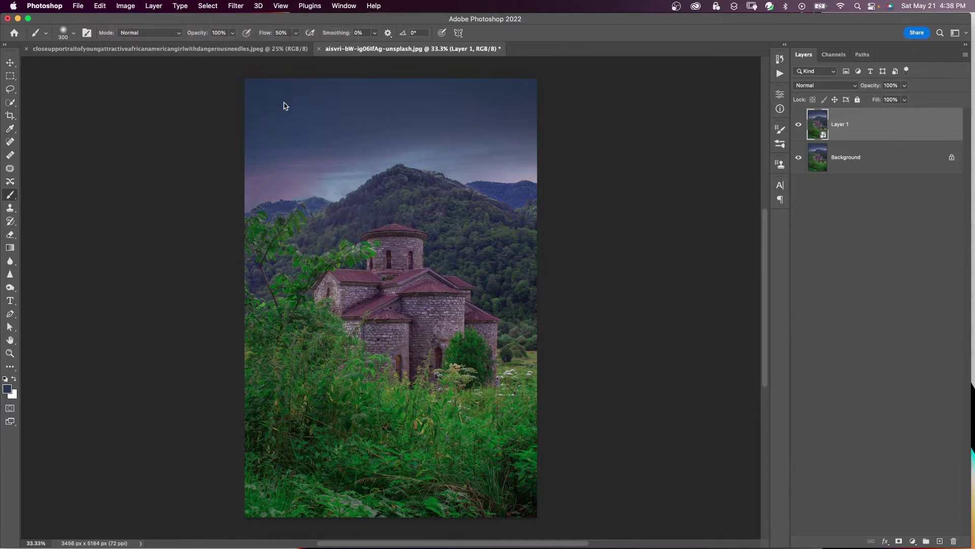
{"action": "left_click", "coordinate": [557, 124]}
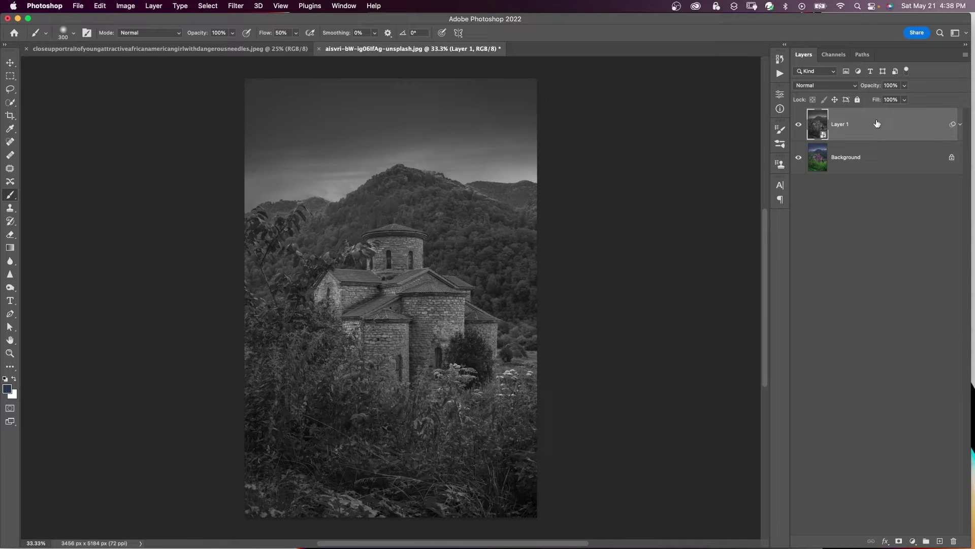
{"action": "left_click", "coordinate": [236, 9]}
{"action": "left_click", "coordinate": [255, 48]}
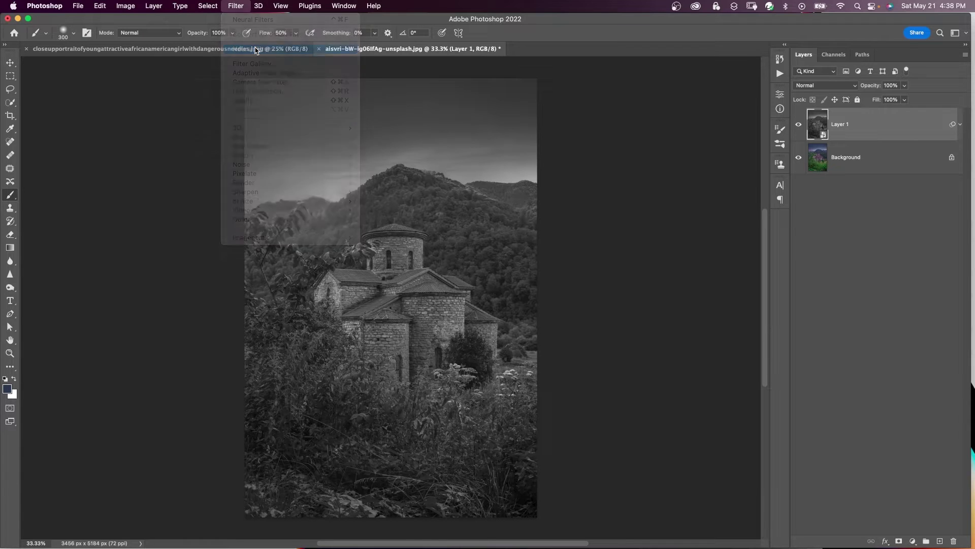
Step: Enable Colorize on the black-and-white church photo, with its settings shown
{"action": "left_click", "coordinate": [720, 197]}
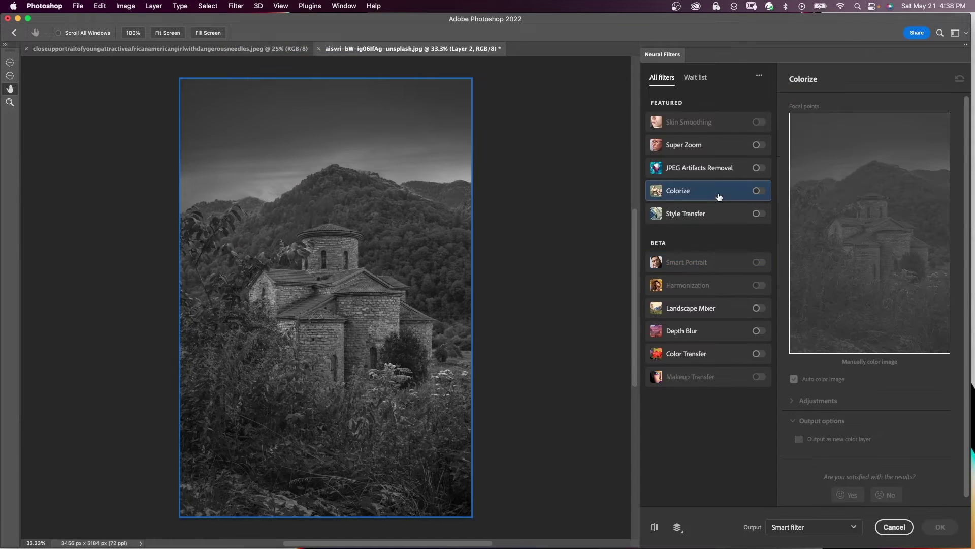
{"action": "left_click", "coordinate": [759, 191]}
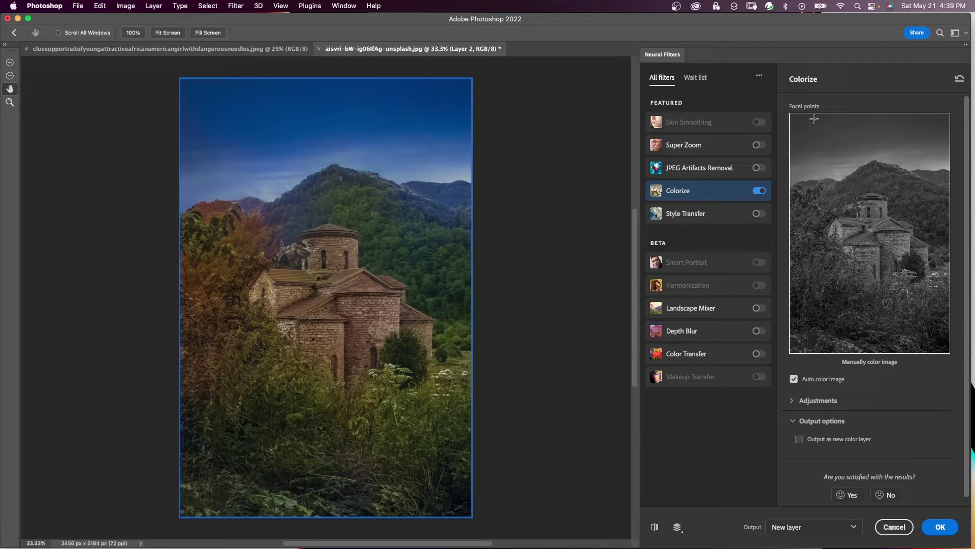
{"action": "scroll", "coordinate": [838, 213], "scroll_direction": "down", "scroll_amount": 1}
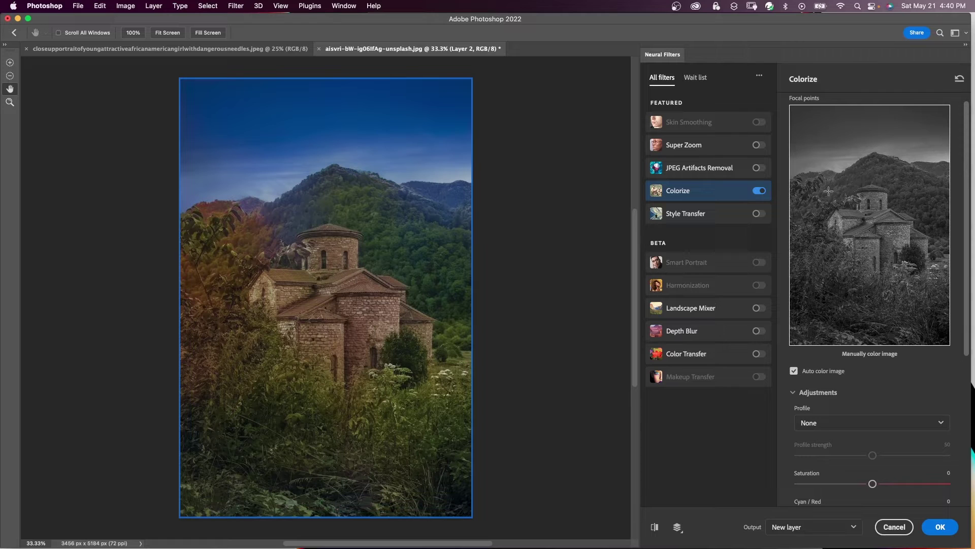
Step: Add dark green focal points on the trees, bushes and foliage
{"action": "left_click", "coordinate": [828, 191]}
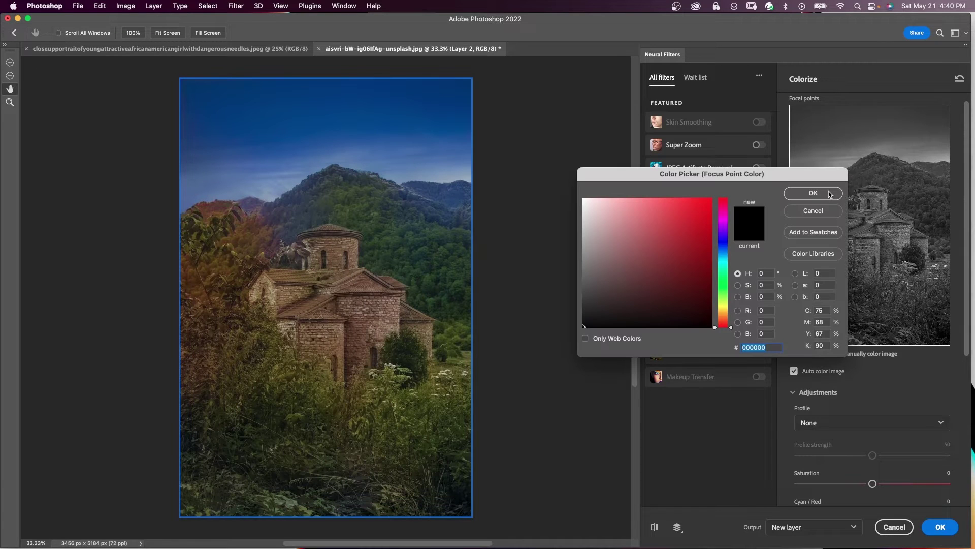
{"action": "left_click", "coordinate": [721, 302]}
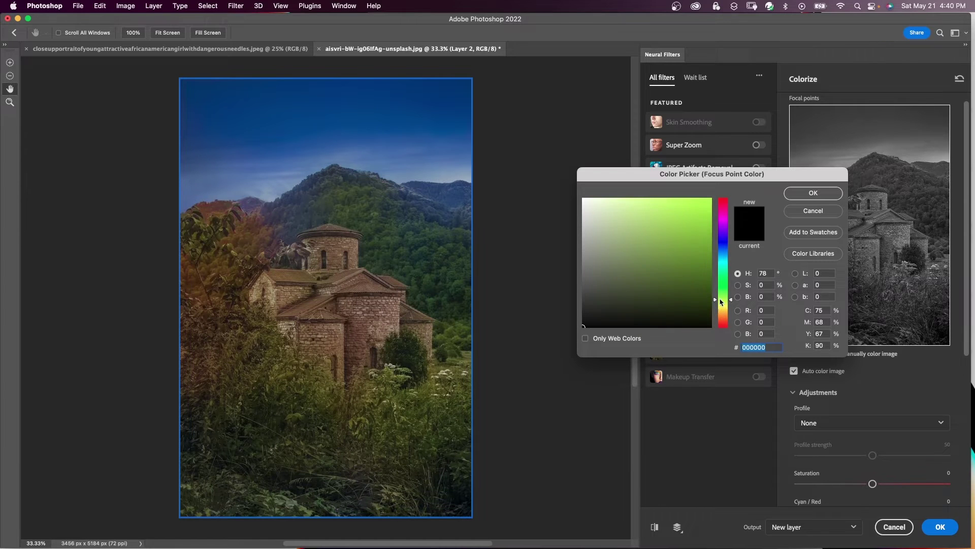
{"action": "left_click", "coordinate": [678, 297]}
{"action": "left_click", "coordinate": [813, 193]}
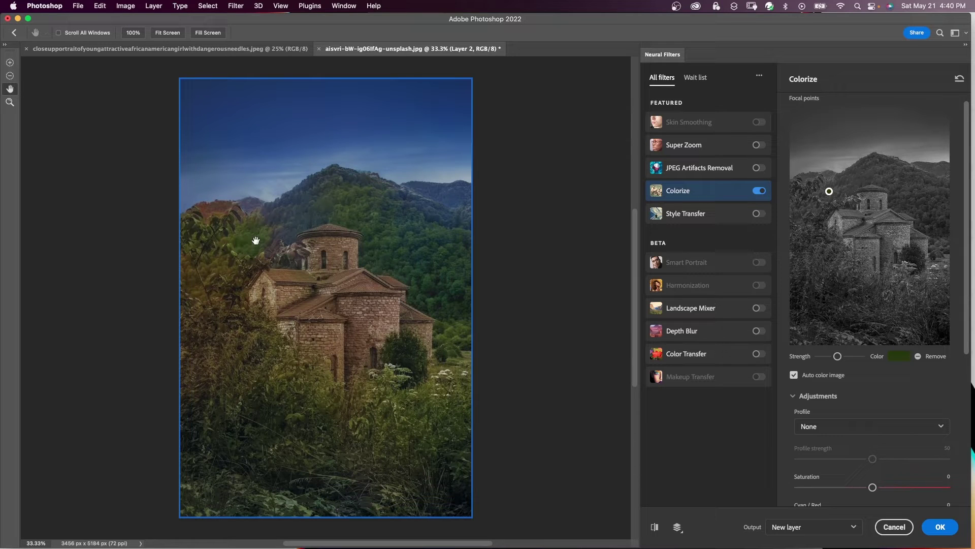
{"action": "left_click", "coordinate": [806, 208]}
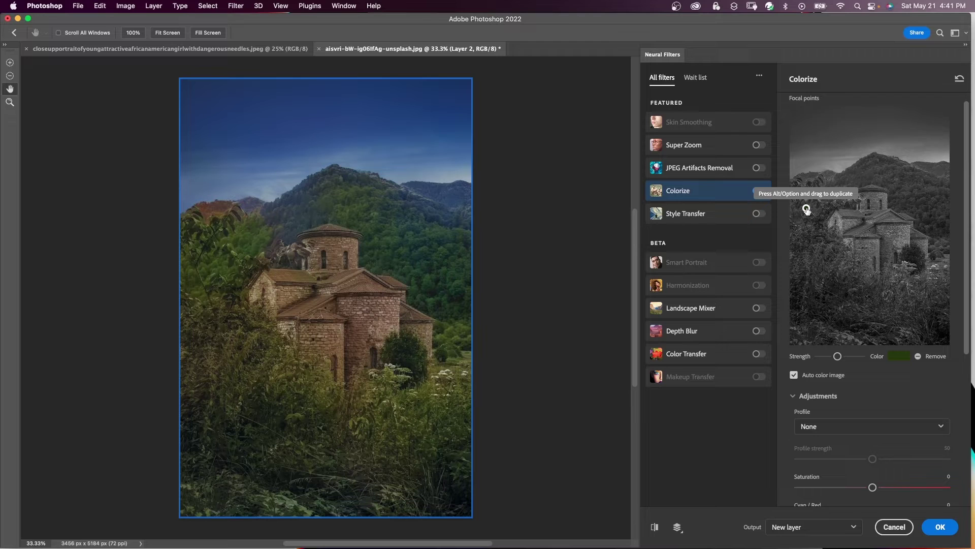
{"action": "left_click_drag", "start_coordinate": [806, 209], "coordinate": [807, 258]}
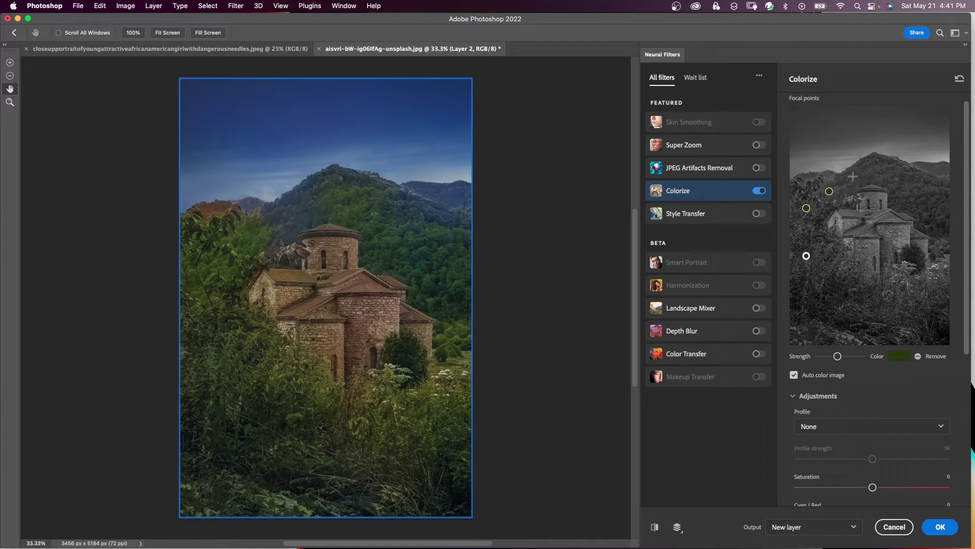
{"action": "left_click", "coordinate": [812, 177]}
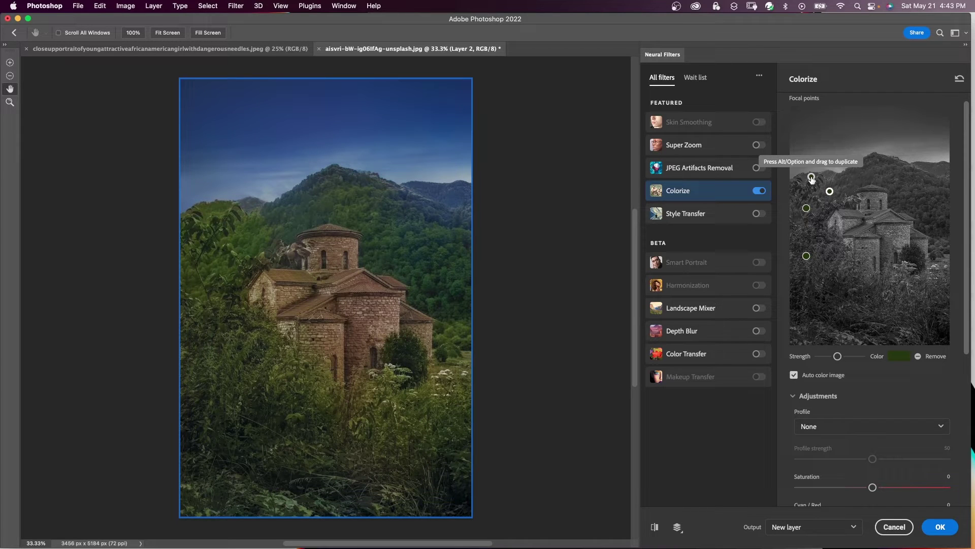
Step: Lighten one point's green, add another, and set Saturation -3, Magenta/Green +9
{"action": "left_click", "coordinate": [812, 177]}
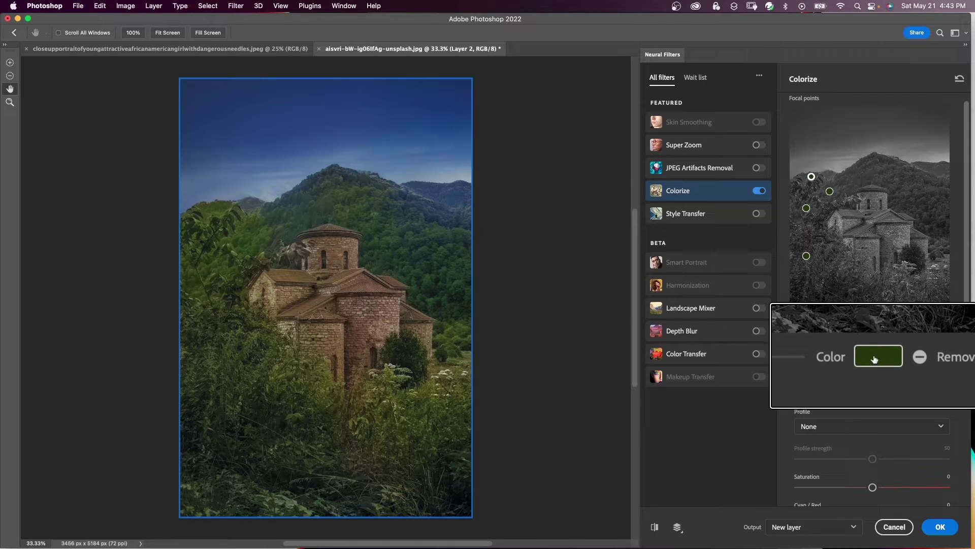
{"action": "left_click", "coordinate": [900, 357]}
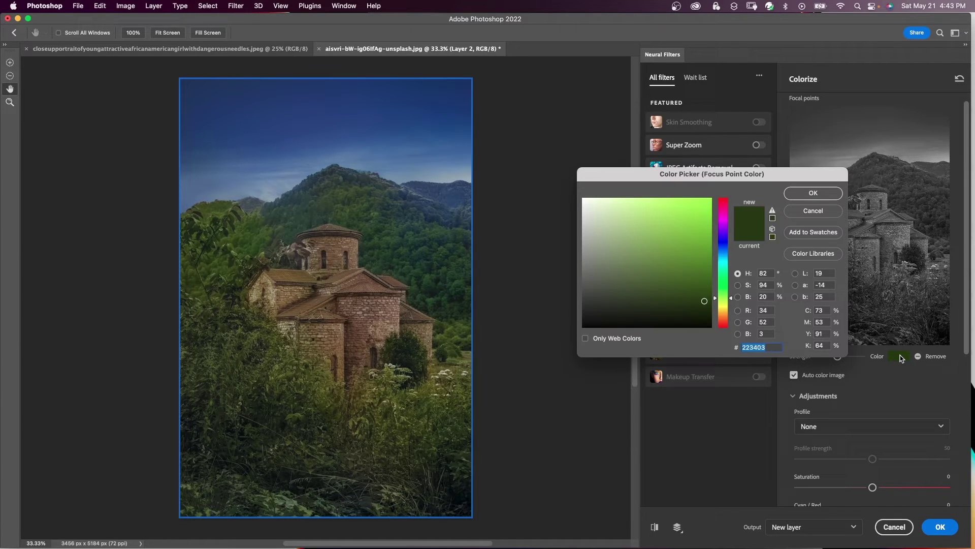
{"action": "left_click_drag", "start_coordinate": [681, 282], "coordinate": [699, 294]}
{"action": "left_click", "coordinate": [807, 194]}
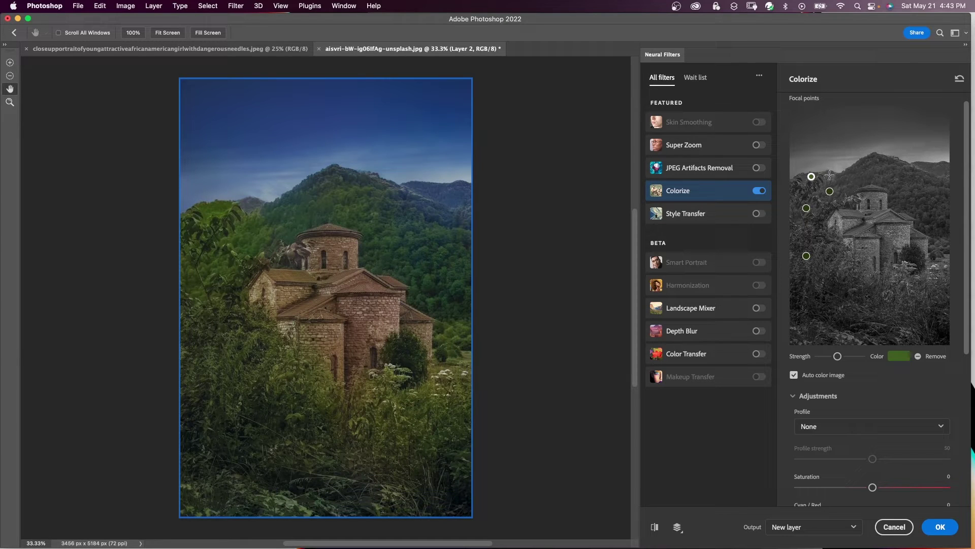
{"action": "left_click", "coordinate": [829, 175]}
{"action": "scroll", "coordinate": [966, 322], "scroll_direction": "down", "scroll_amount": 5}
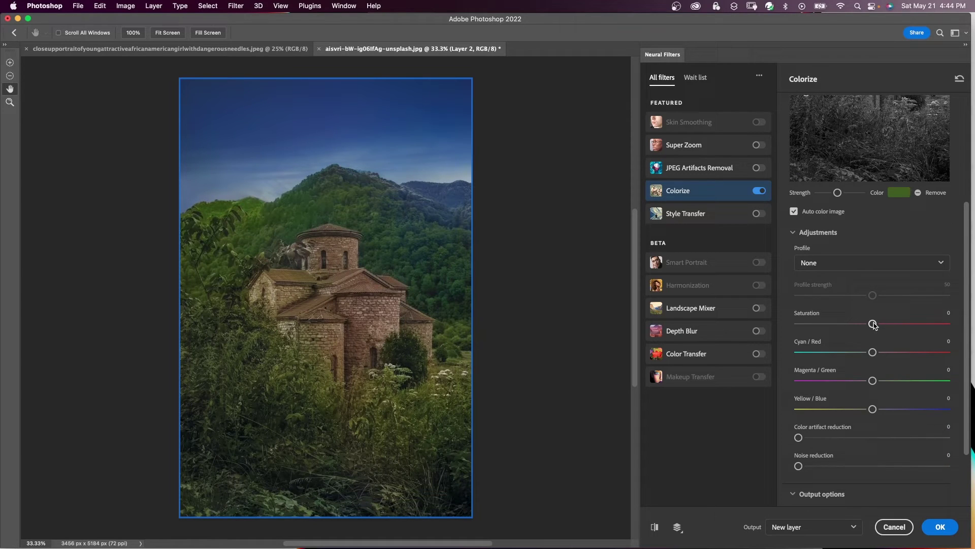
{"action": "left_click_drag", "start_coordinate": [873, 325], "coordinate": [867, 324]}
{"action": "left_click_drag", "start_coordinate": [873, 380], "coordinate": [887, 381]}
{"action": "scroll", "coordinate": [877, 366], "scroll_direction": "up", "scroll_amount": 4}
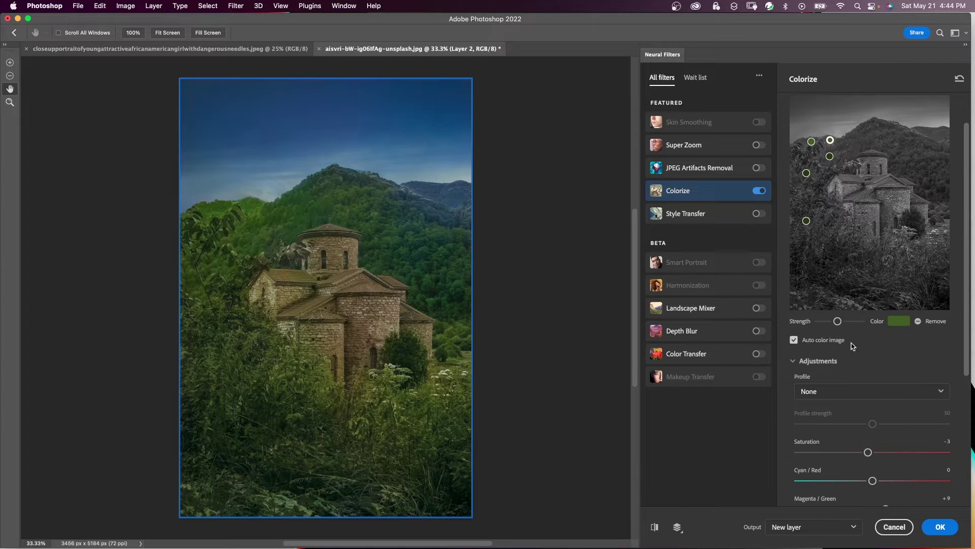
Step: With Auto color image off, add a mountaintop focal point and remove the upper-left one
{"action": "left_click", "coordinate": [794, 340]}
{"action": "left_click", "coordinate": [869, 132]}
{"action": "left_click", "coordinate": [831, 141]}
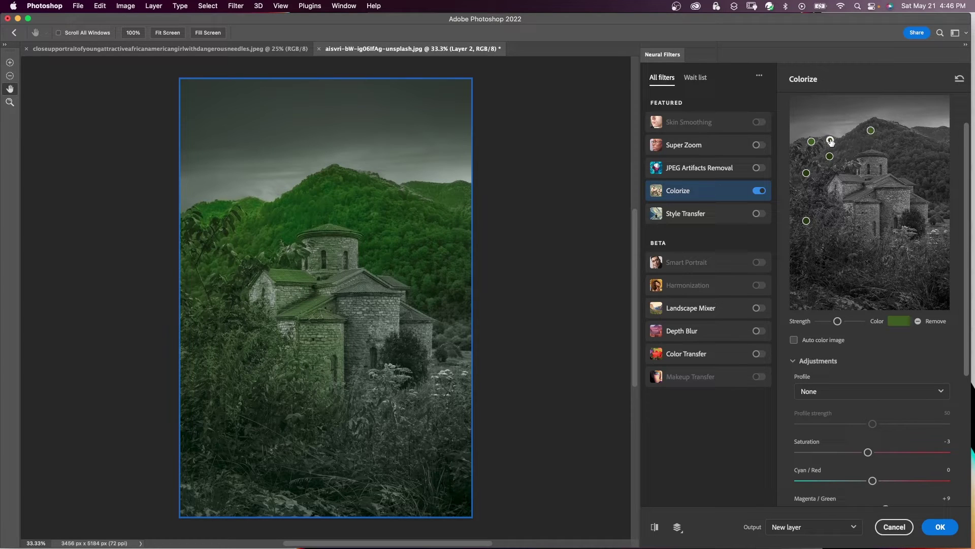
{"action": "left_click", "coordinate": [918, 322]}
Step: Re-enable Auto color image and compare against the grayscale original
{"action": "left_click", "coordinate": [794, 341]}
{"action": "left_click", "coordinate": [654, 527]}
{"action": "left_click", "coordinate": [655, 526]}
Step: Add orange-brown focal points on the church walls and compare the result with the original
{"action": "left_click", "coordinate": [898, 322]}
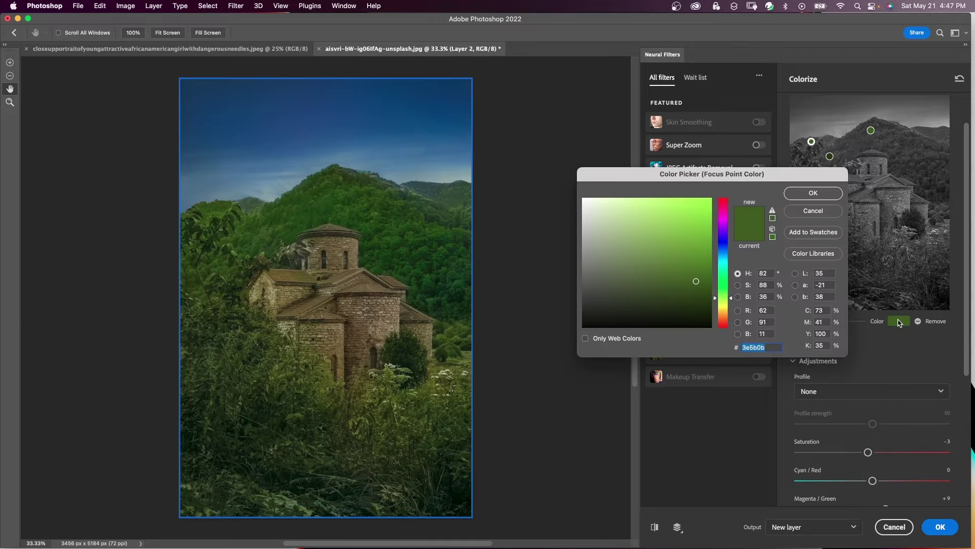
{"action": "left_click", "coordinate": [723, 315]}
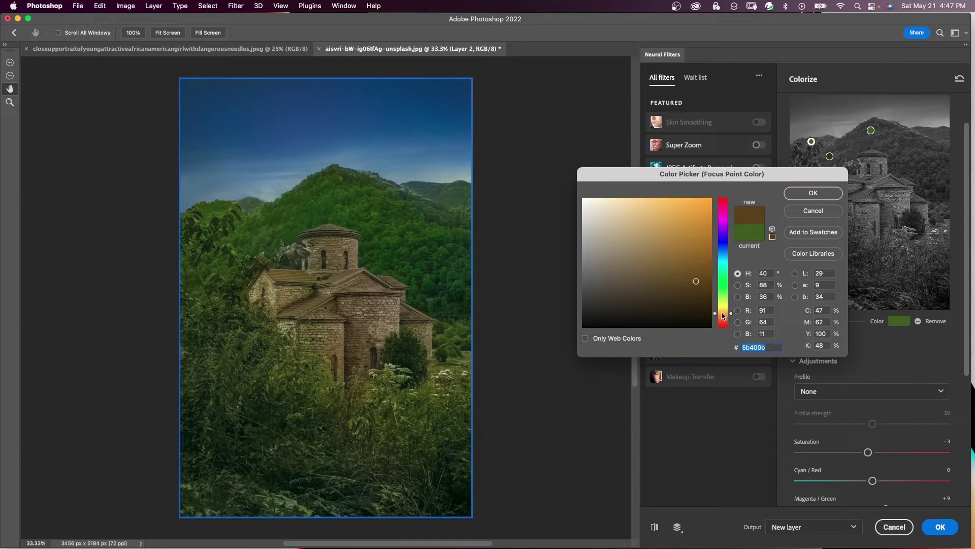
{"action": "left_click", "coordinate": [806, 197]}
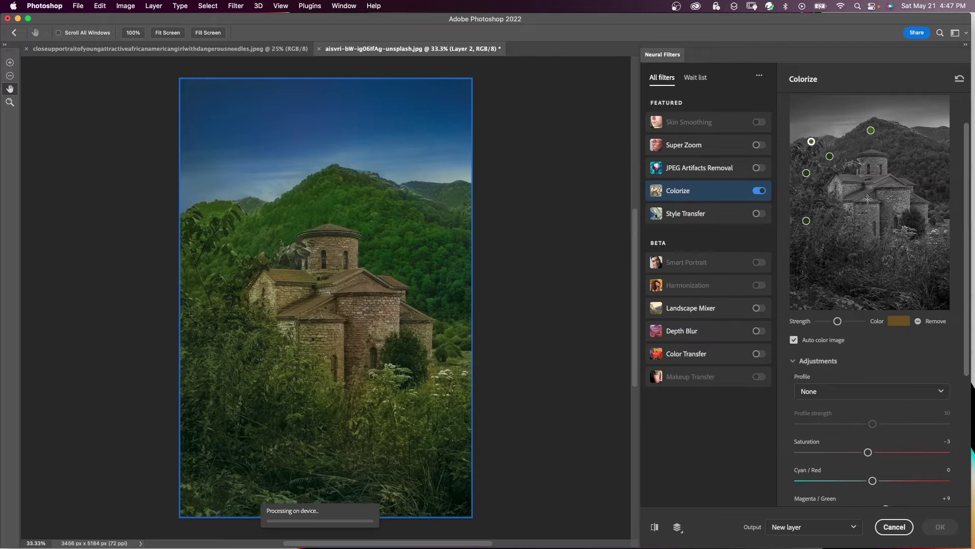
{"action": "left_click", "coordinate": [898, 203]}
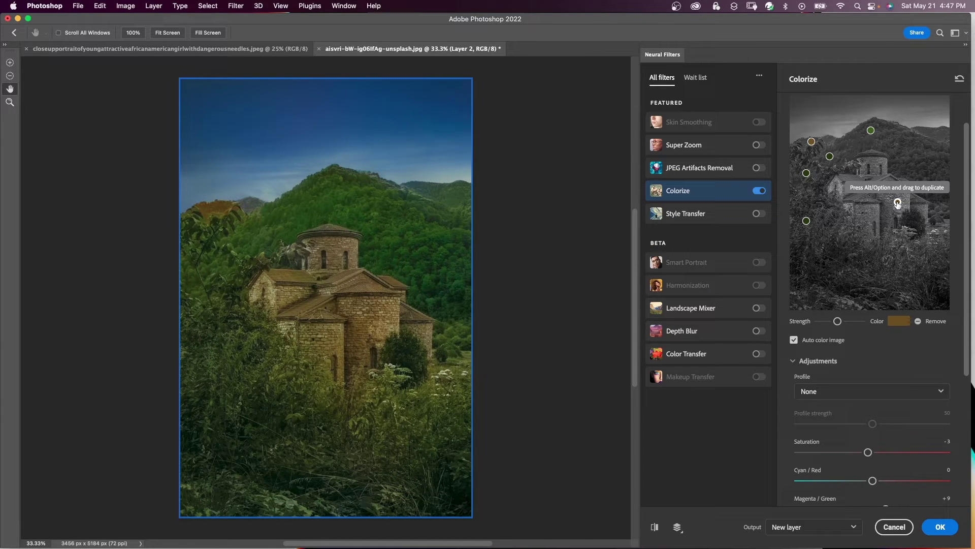
{"action": "left_click", "coordinate": [866, 214]}
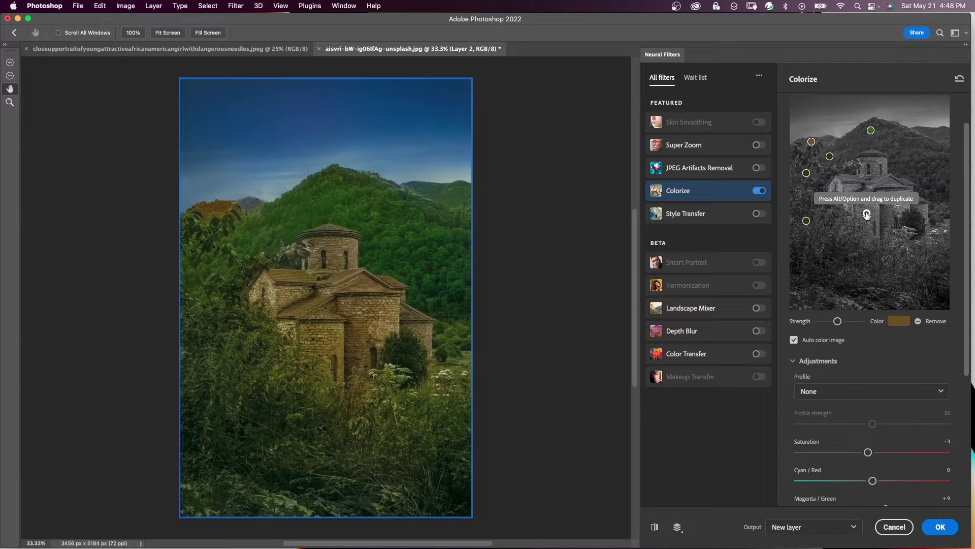
{"action": "left_click", "coordinate": [655, 527]}
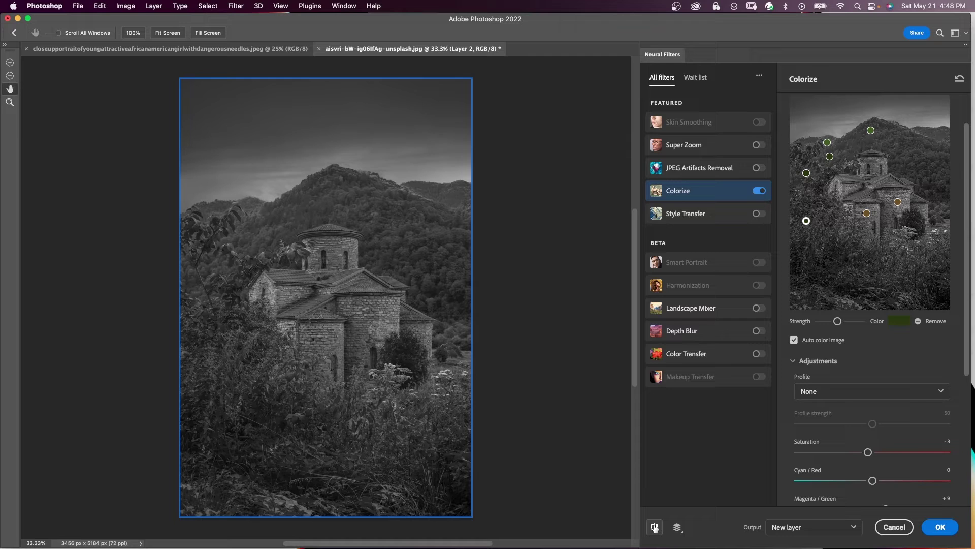
{"action": "left_click", "coordinate": [655, 527]}
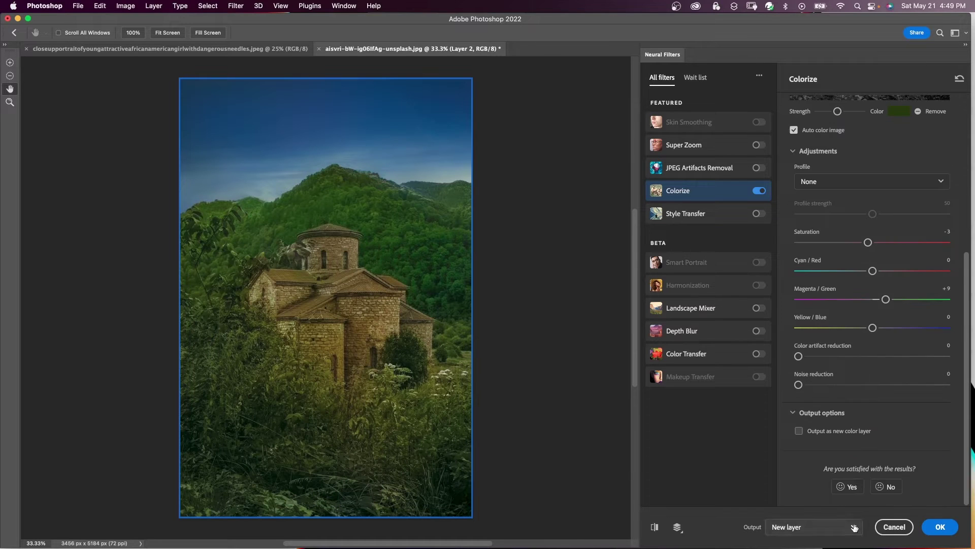
Step: Apply the church colorization as a smart filter
{"action": "left_click", "coordinate": [813, 526]}
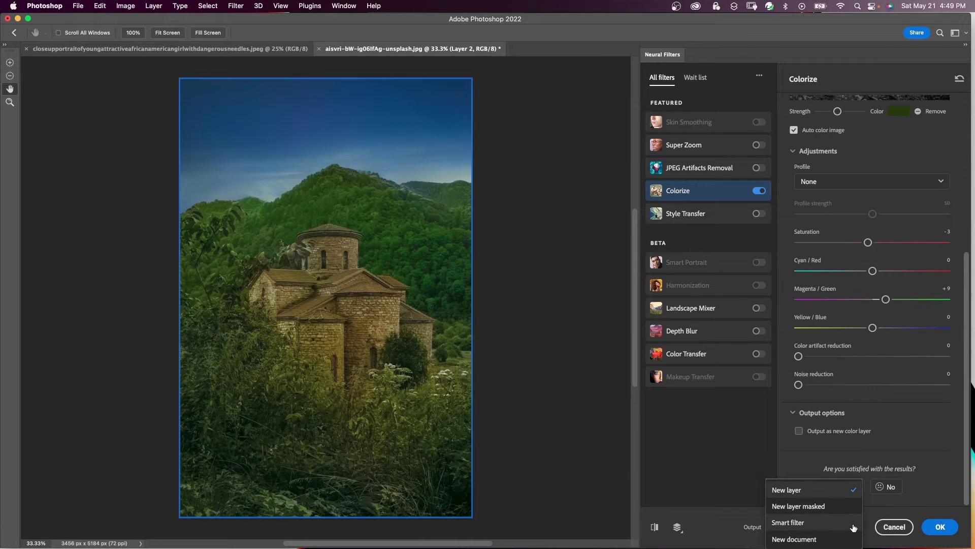
{"action": "left_click", "coordinate": [795, 525]}
{"action": "left_click", "coordinate": [940, 528]}
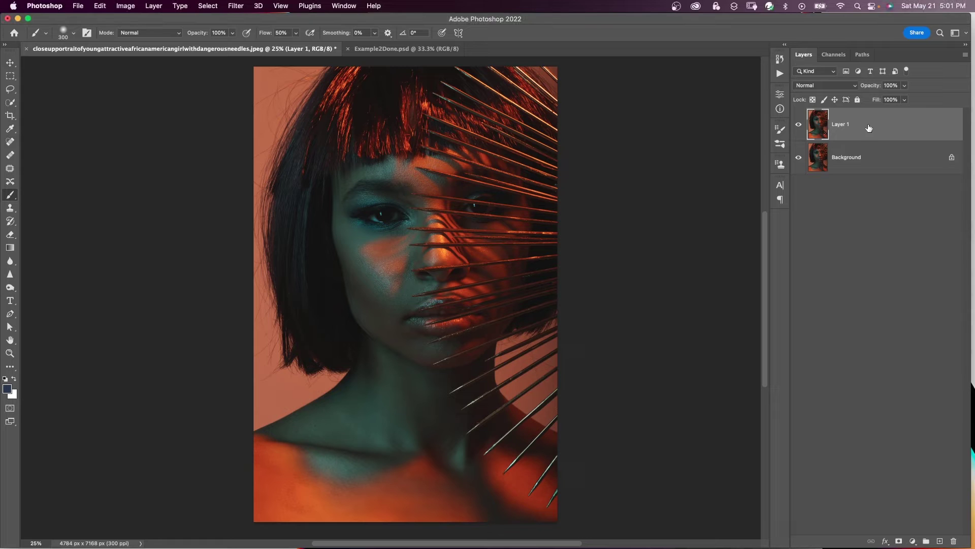
Step: Turn on Neural Filters Colorize, reveal its adjustments and output choices, and show Layer 1
{"action": "left_click", "coordinate": [235, 6]}
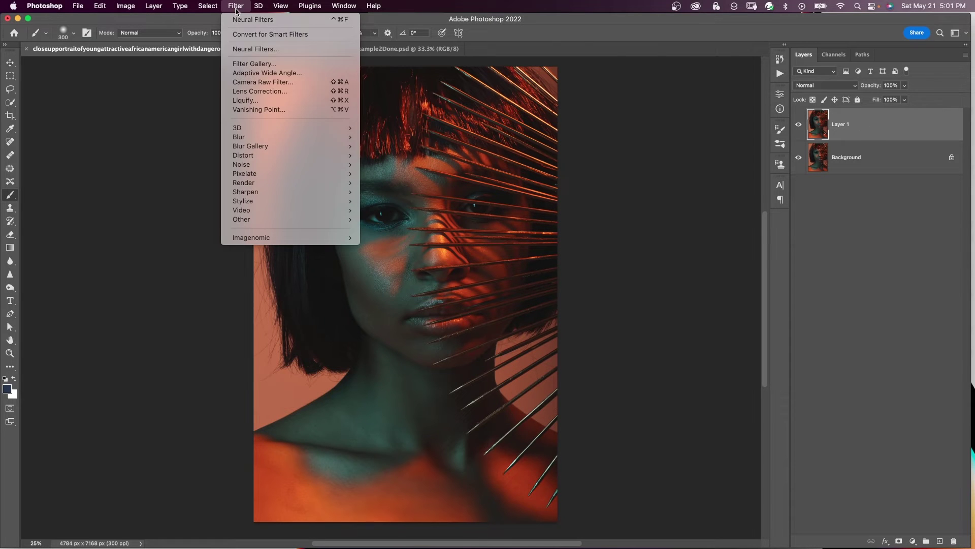
{"action": "left_click", "coordinate": [249, 49]}
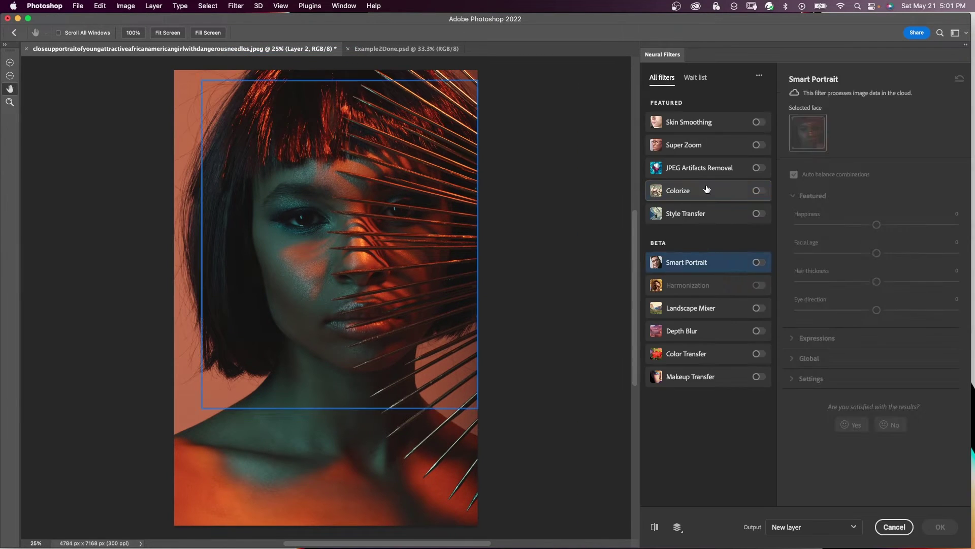
{"action": "left_click", "coordinate": [709, 190]}
{"action": "left_click", "coordinate": [757, 191]}
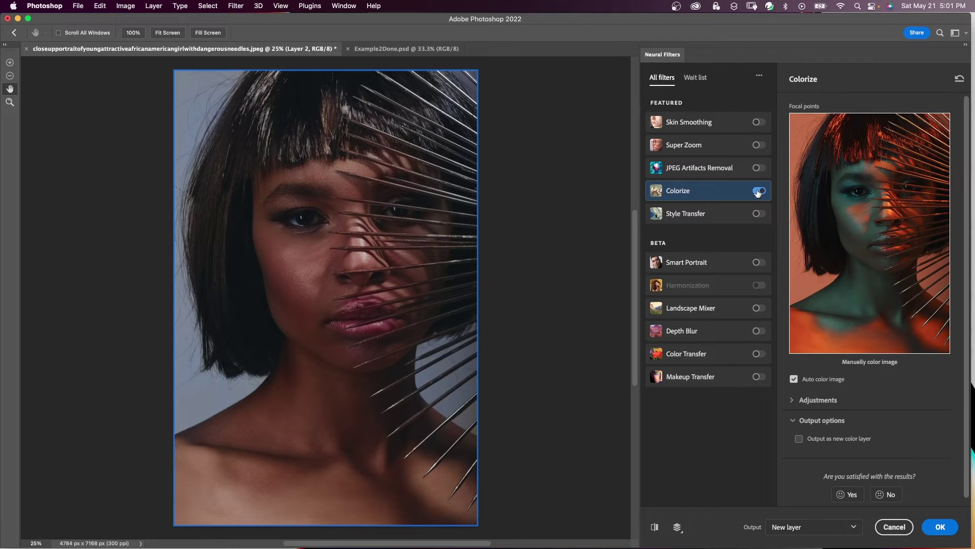
{"action": "scroll", "coordinate": [818, 391], "scroll_direction": "down", "scroll_amount": 1}
{"action": "left_click", "coordinate": [817, 392]}
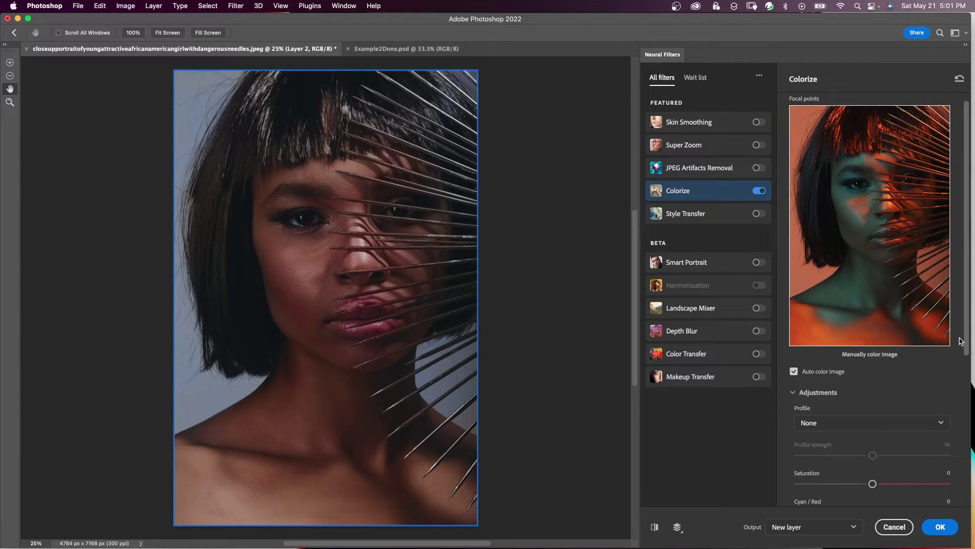
{"action": "left_click_drag", "start_coordinate": [968, 335], "coordinate": [968, 480]}
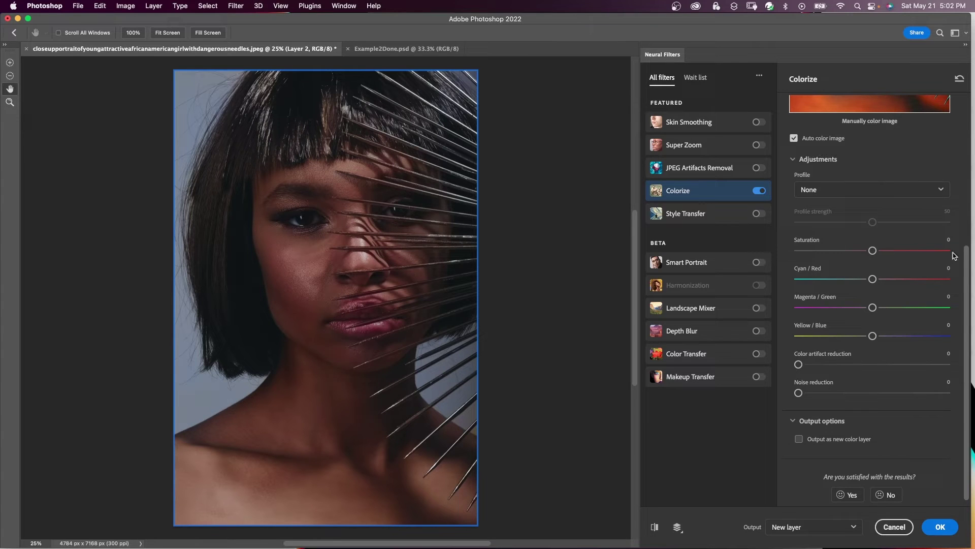
{"action": "scroll", "coordinate": [838, 527], "scroll_direction": "down", "scroll_amount": 1}
{"action": "left_click", "coordinate": [826, 526]}
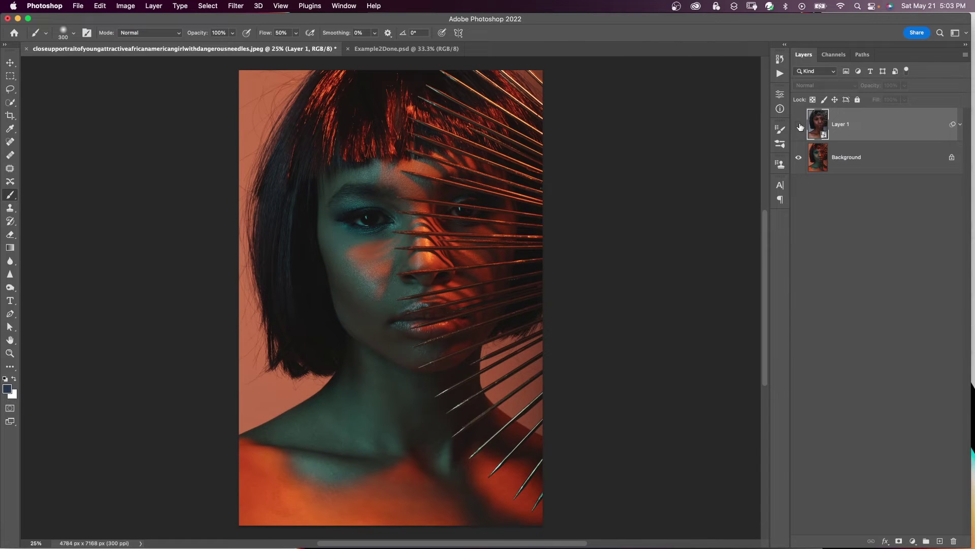
{"action": "left_click", "coordinate": [799, 125]}
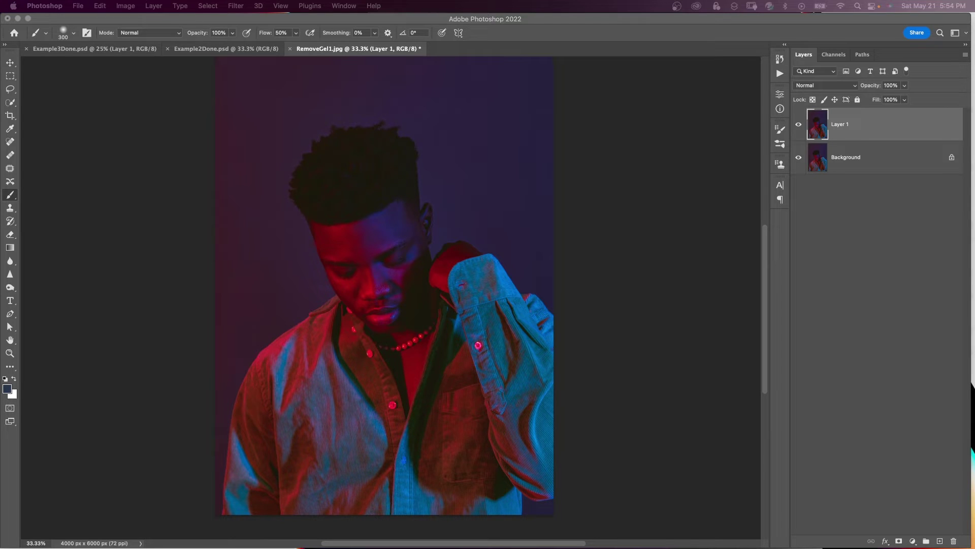
Step: Desaturate Layer 1 to grayscale
{"action": "left_click", "coordinate": [884, 125]}
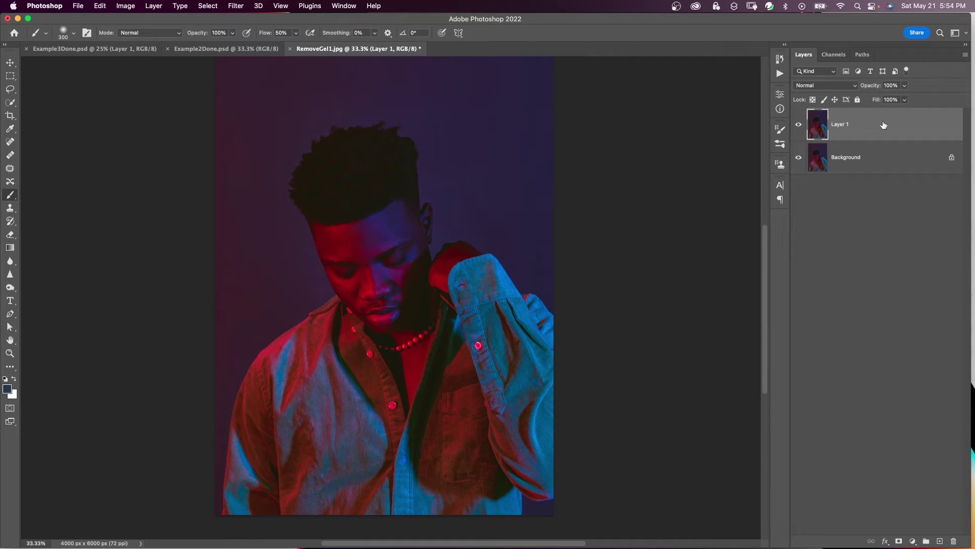
{"action": "left_click", "coordinate": [128, 7]}
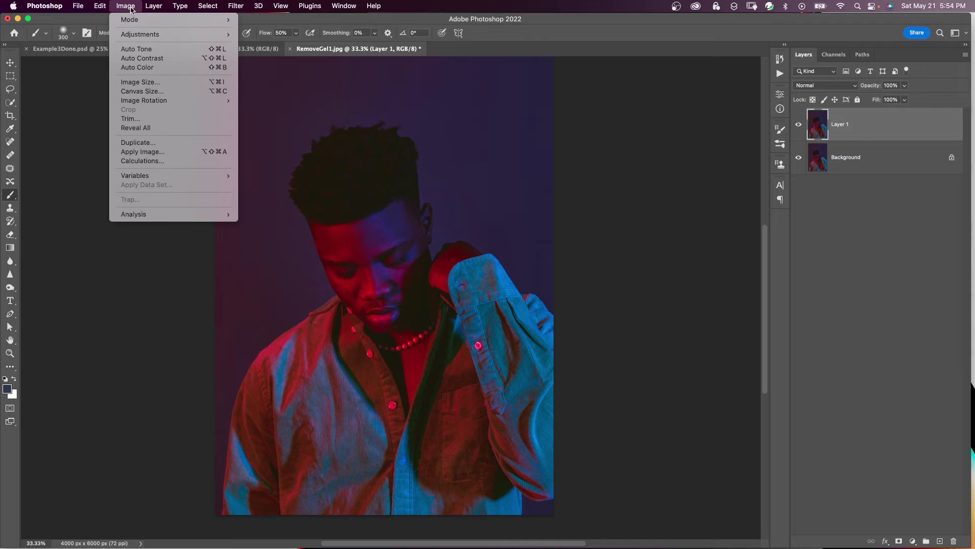
{"action": "mouse_move", "coordinate": [140, 34]}
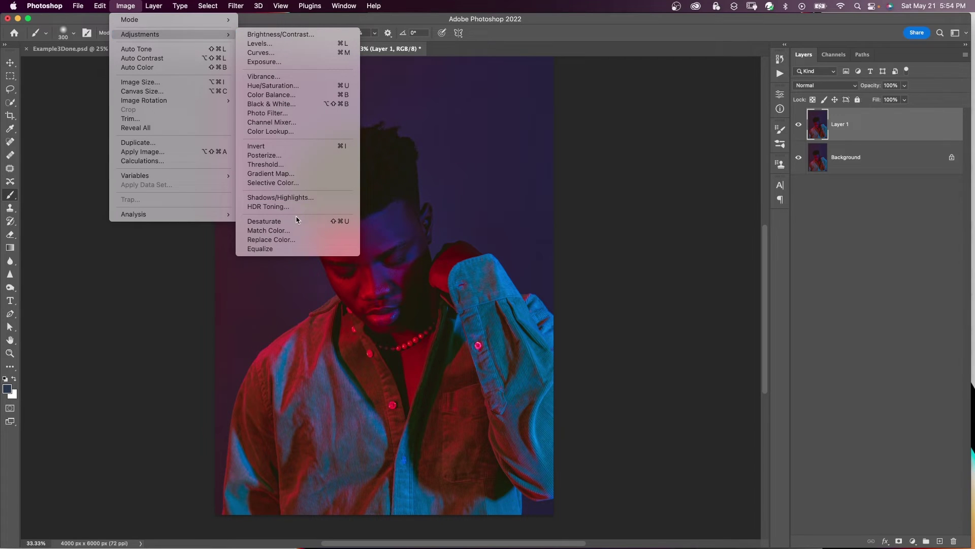
{"action": "left_click", "coordinate": [285, 221]}
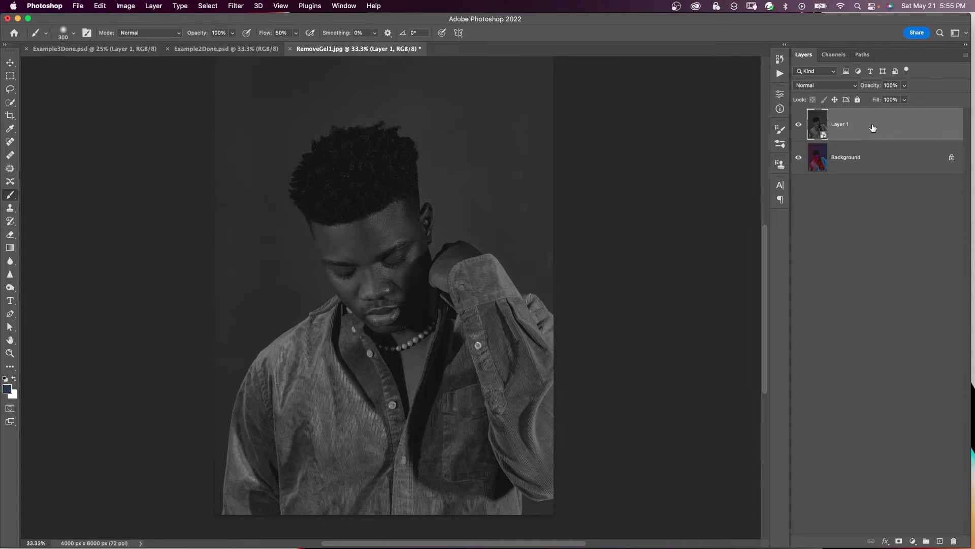
Step: Brighten the highlights with a Levels adjustment and expand Layer 1's smart filters
{"action": "left_click", "coordinate": [122, 9]}
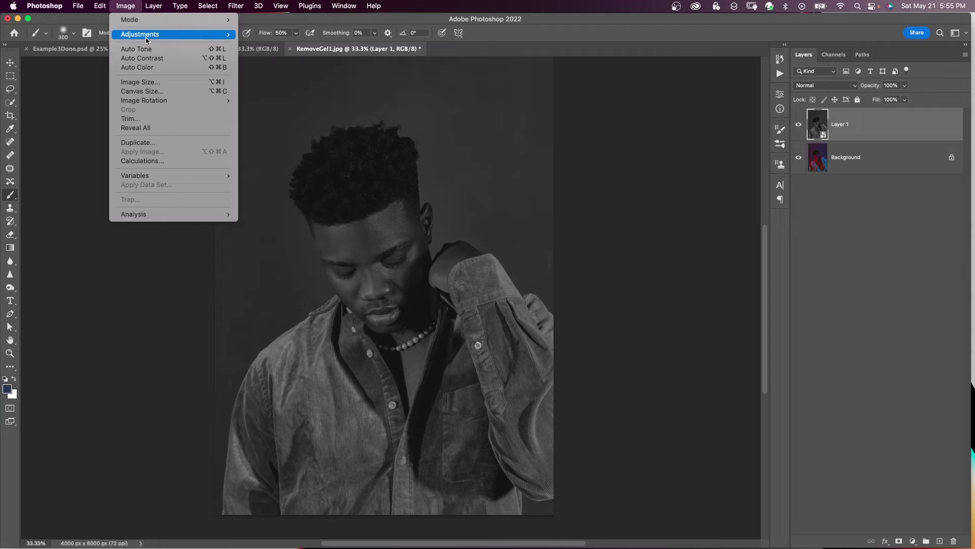
{"action": "mouse_move", "coordinate": [139, 35]}
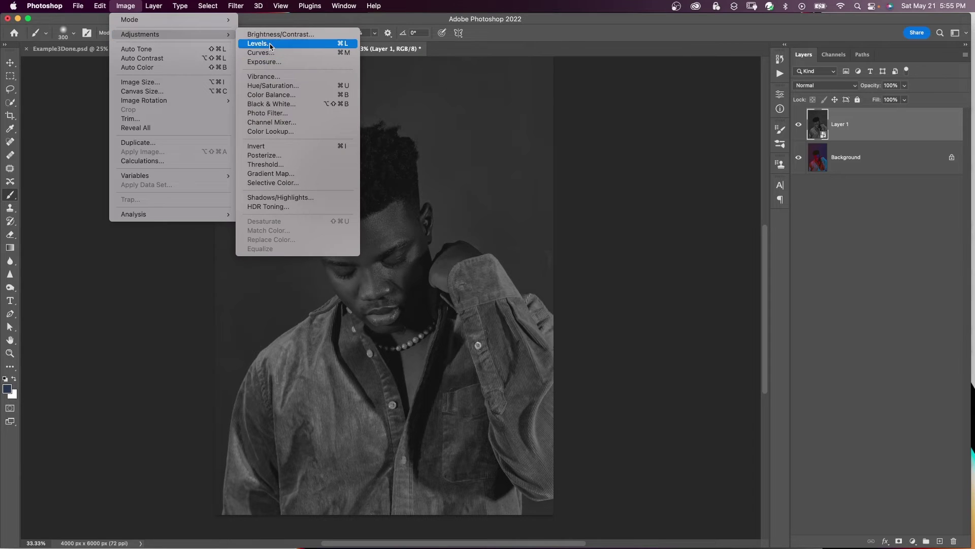
{"action": "left_click", "coordinate": [269, 46]}
{"action": "left_click_drag", "start_coordinate": [627, 229], "coordinate": [550, 230]}
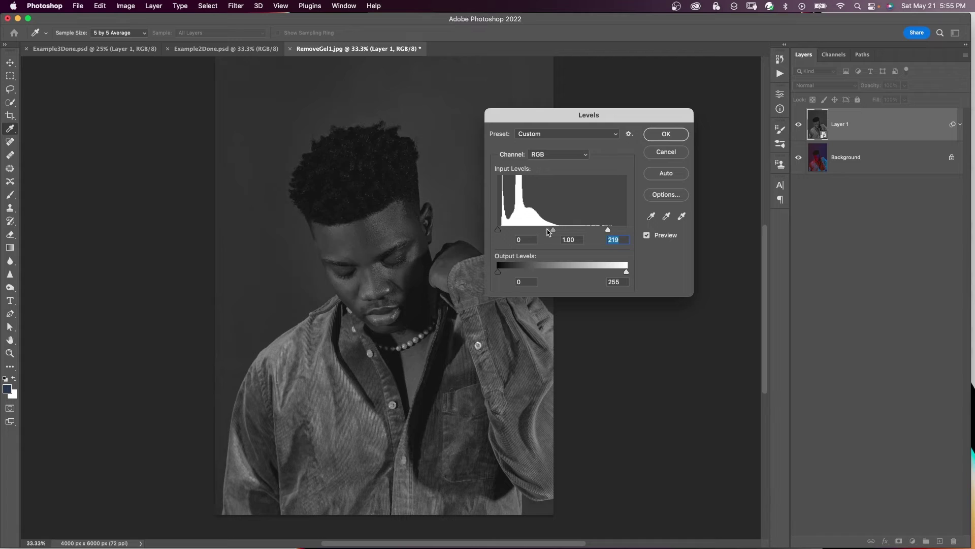
{"action": "left_click", "coordinate": [657, 135]}
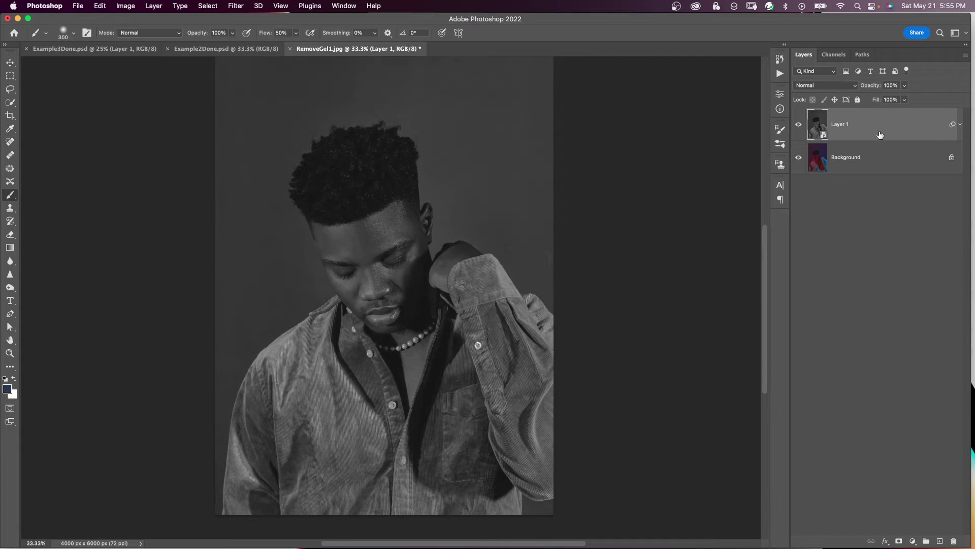
{"action": "left_click", "coordinate": [961, 126]}
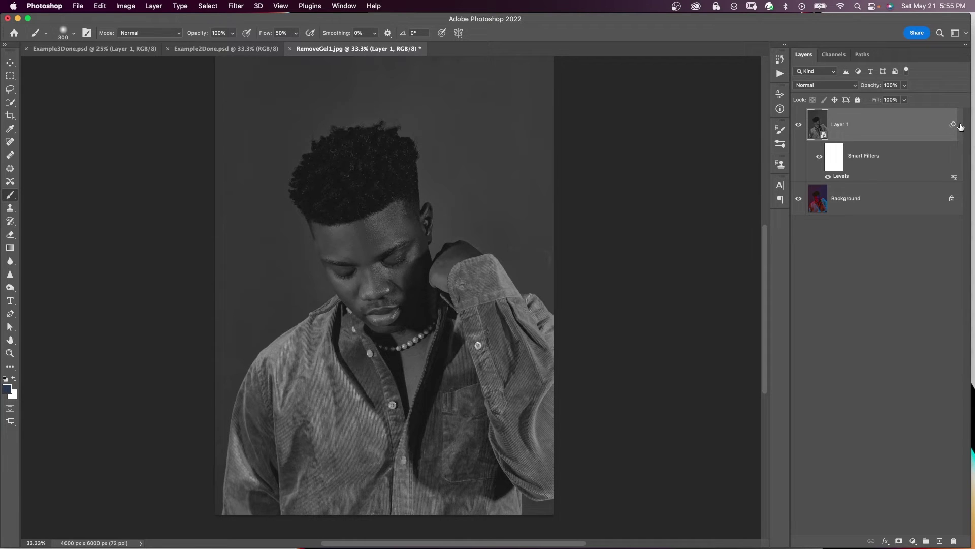
Step: Turn on Colorize for Layer 1 and shift the Cyan/Red balance toward red
{"action": "left_click", "coordinate": [961, 126]}
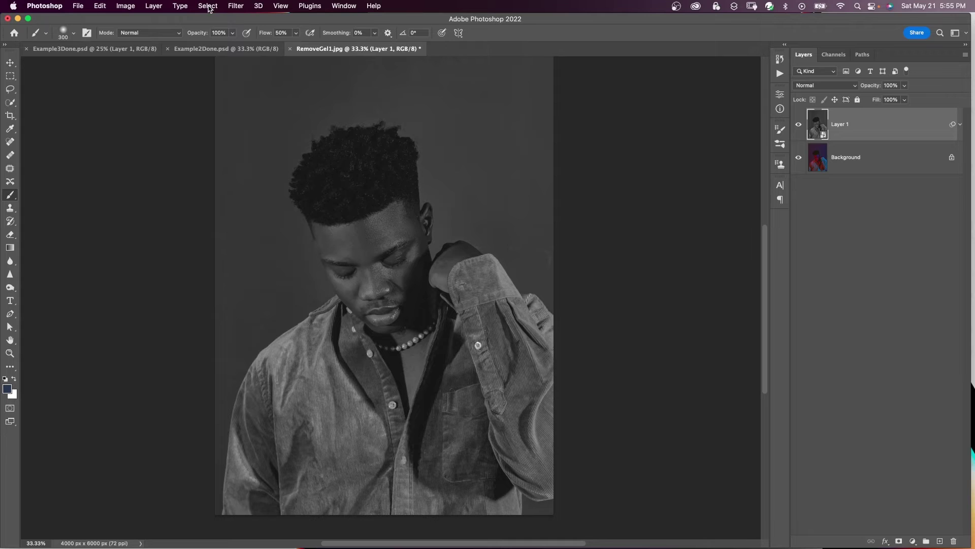
{"action": "left_click", "coordinate": [227, 8]}
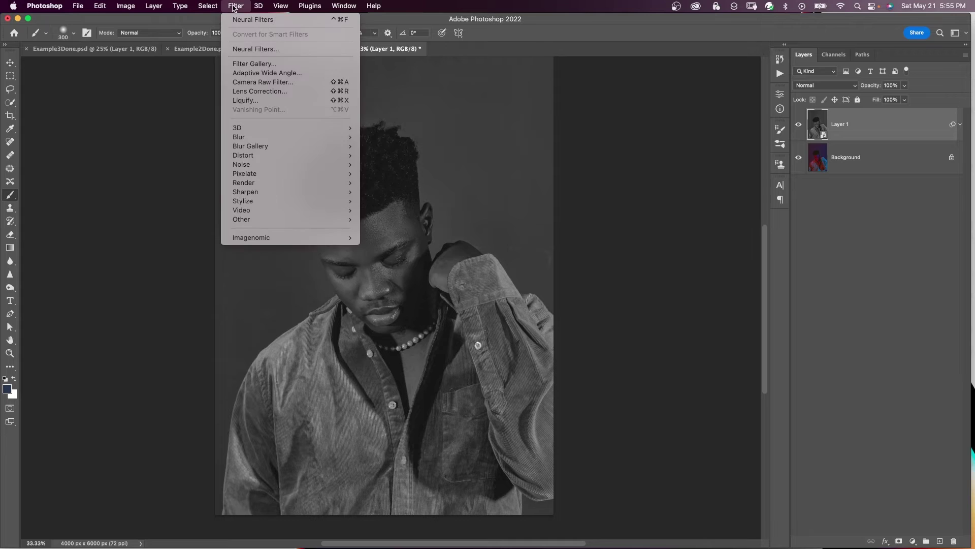
{"action": "left_click", "coordinate": [241, 51]}
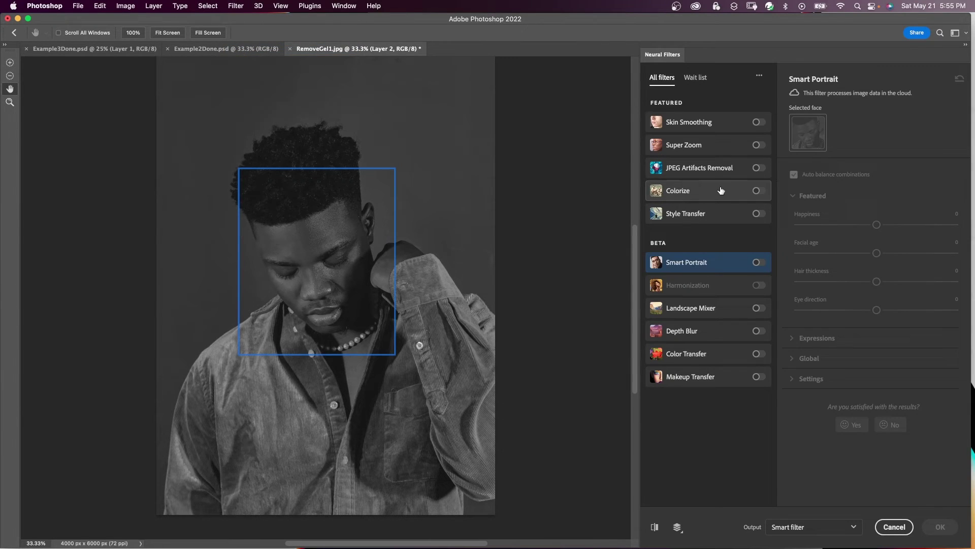
{"action": "left_click", "coordinate": [721, 190]}
{"action": "left_click", "coordinate": [759, 190]}
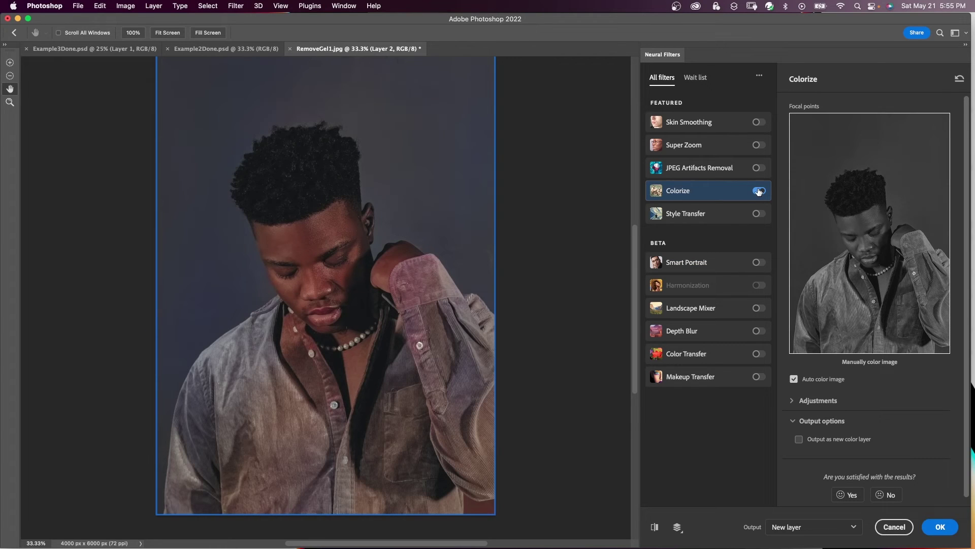
{"action": "left_click", "coordinate": [795, 393]}
{"action": "left_click_drag", "start_coordinate": [966, 332], "coordinate": [965, 442]}
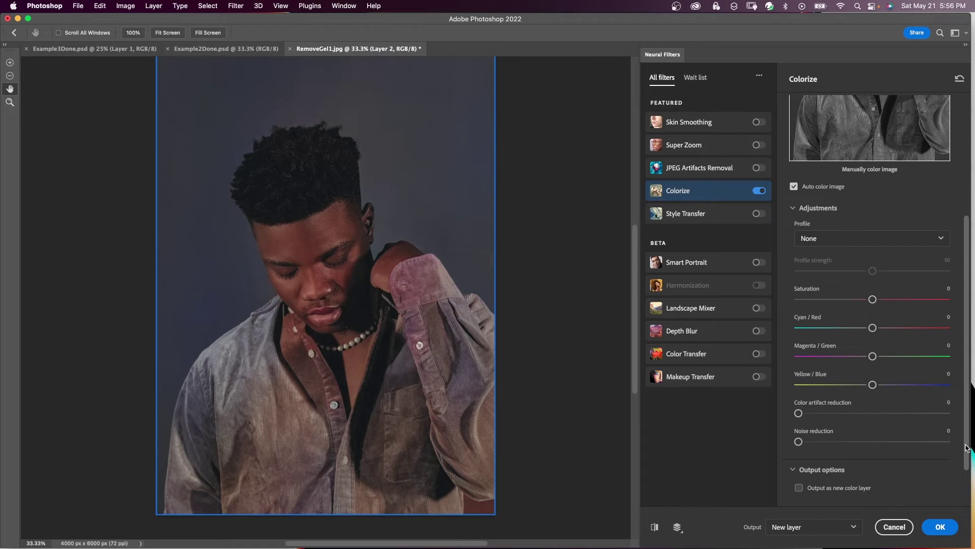
{"action": "left_click", "coordinate": [876, 328]}
{"action": "left_click_drag", "start_coordinate": [876, 327], "coordinate": [875, 300]}
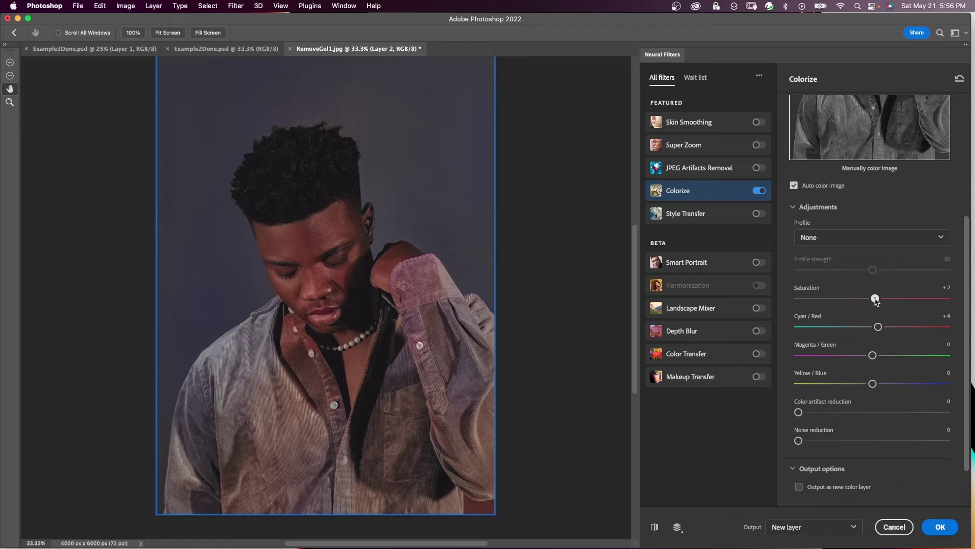
{"action": "left_click_drag", "start_coordinate": [967, 242], "coordinate": [964, 127]}
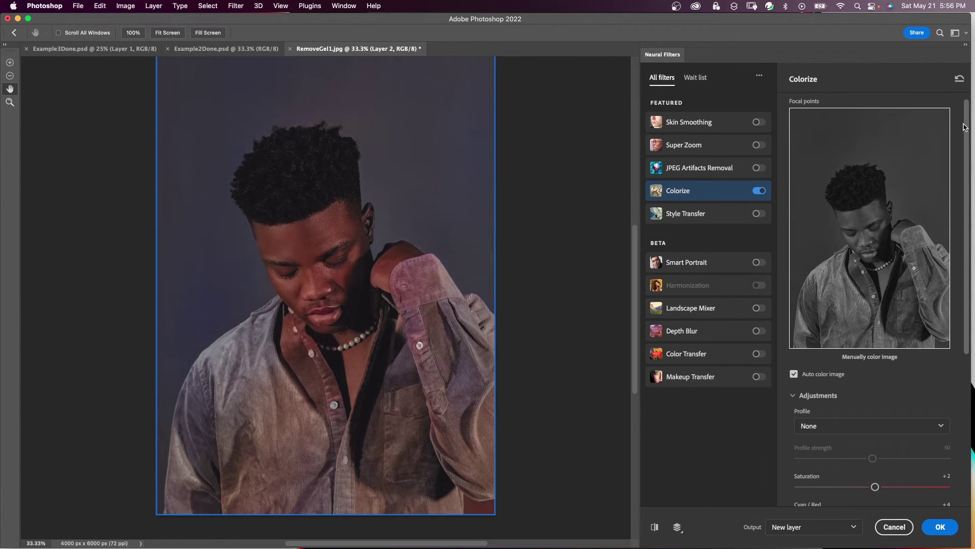
Step: Add neutral grey focal points on the backdrop and apply Colorize as a smart filter
{"action": "left_click", "coordinate": [919, 136]}
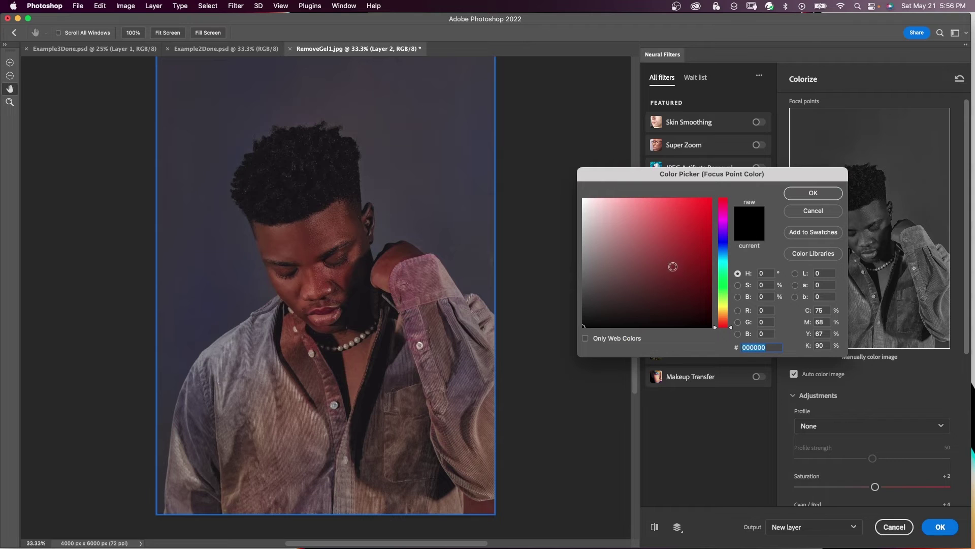
{"action": "left_click_drag", "start_coordinate": [602, 267], "coordinate": [580, 274]}
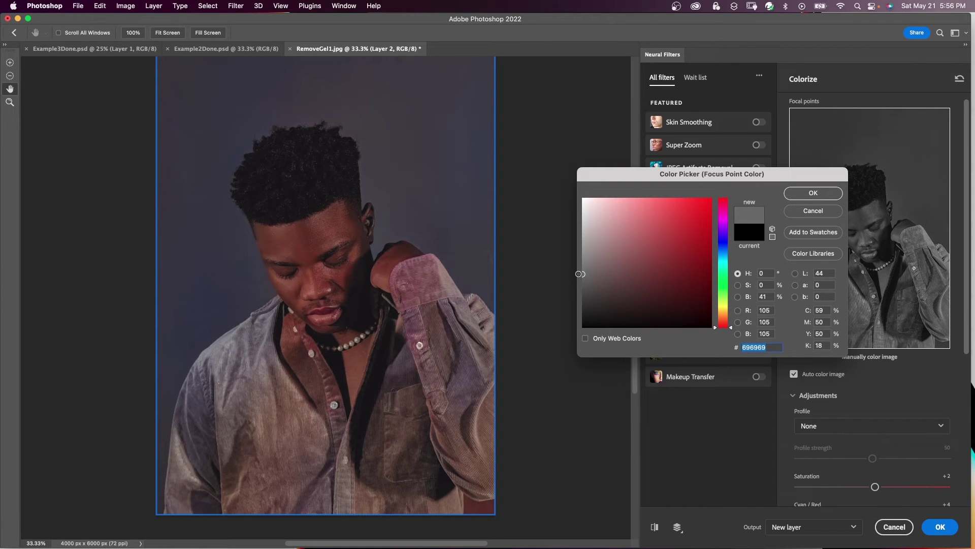
{"action": "left_click", "coordinate": [809, 193]}
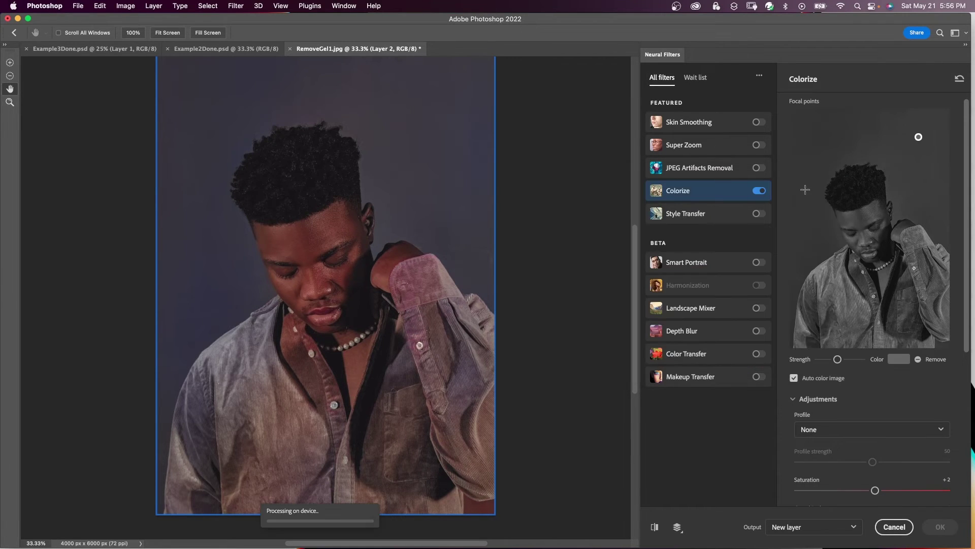
{"action": "left_click", "coordinate": [793, 143]}
{"action": "left_click", "coordinate": [799, 241]}
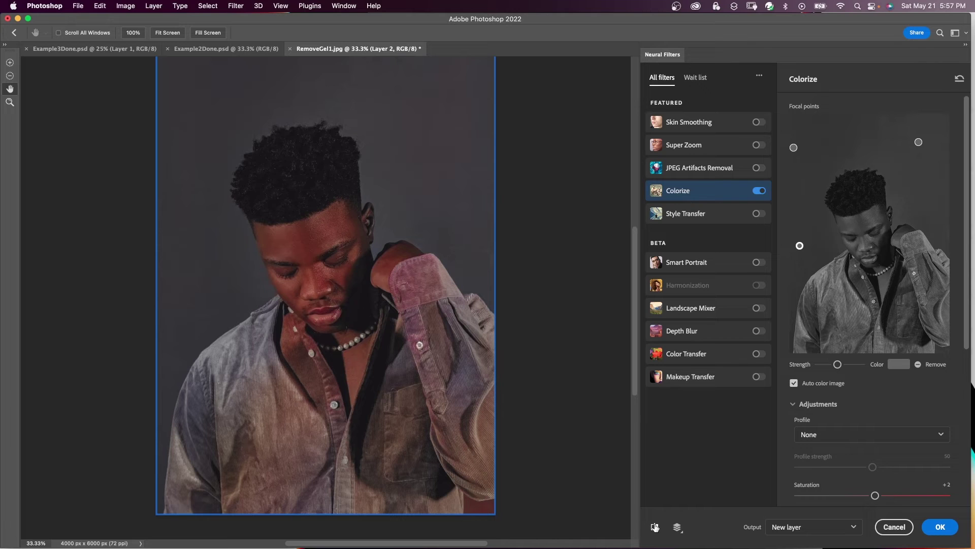
{"action": "left_click", "coordinate": [810, 527]}
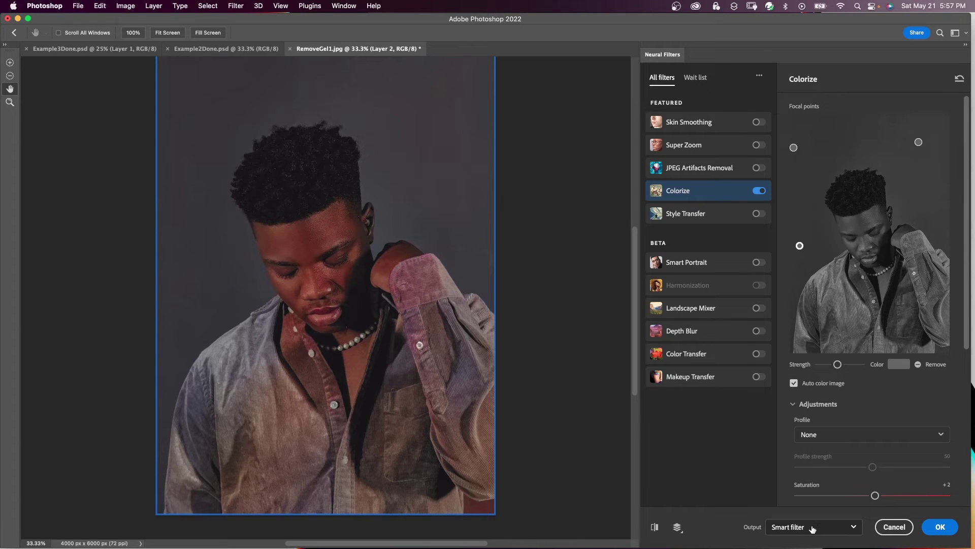
{"action": "left_click", "coordinate": [942, 526]}
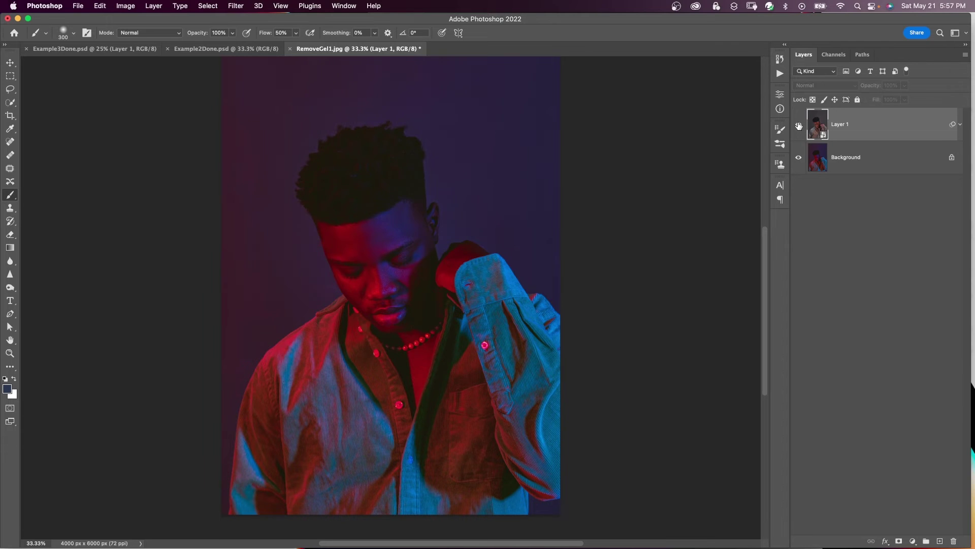
Step: Toggle Layer 1's visibility to compare the recoloured portrait with the original
{"action": "left_click", "coordinate": [799, 124]}
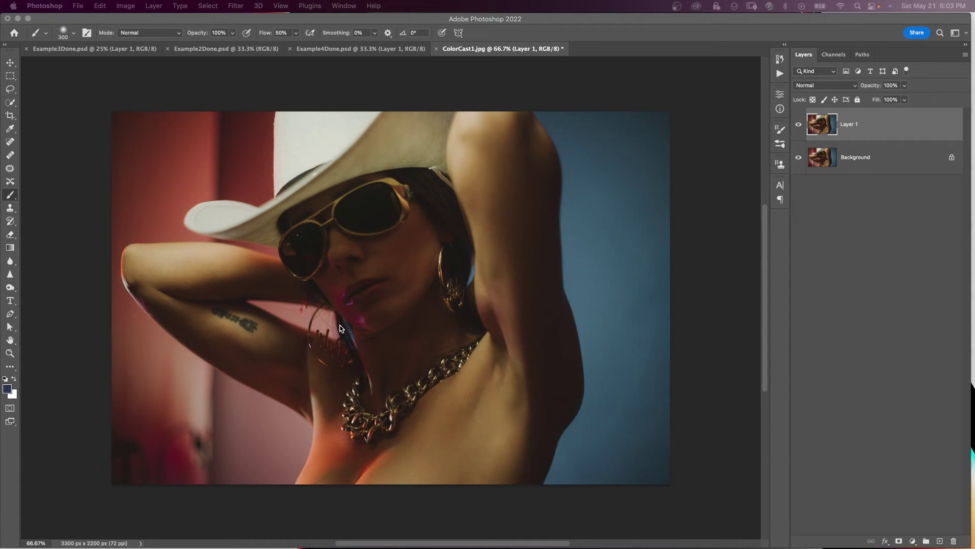
Step: Colorize the hat portrait with Cyan/Red at -4 and Yellow/Blue at +1
{"action": "left_click", "coordinate": [866, 250]}
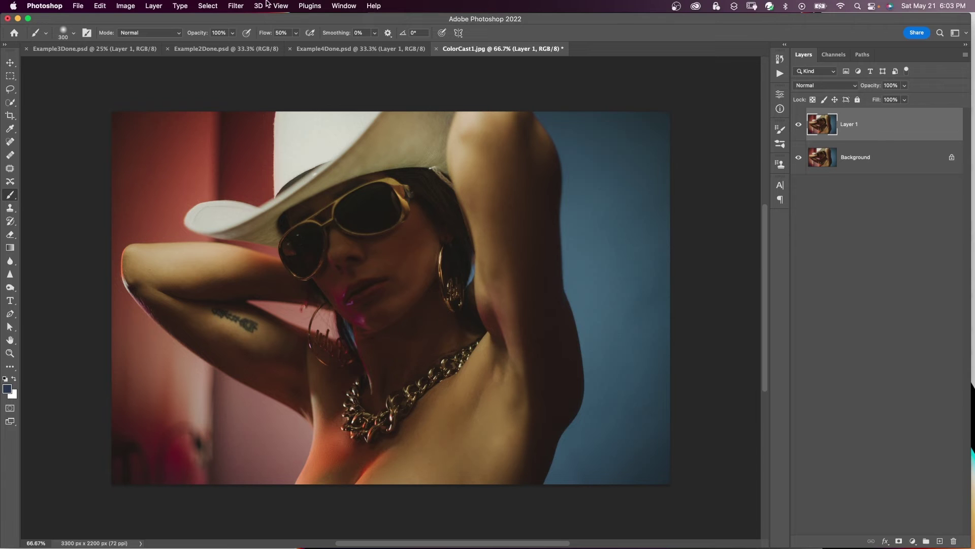
{"action": "left_click", "coordinate": [236, 6]}
{"action": "left_click", "coordinate": [248, 49]}
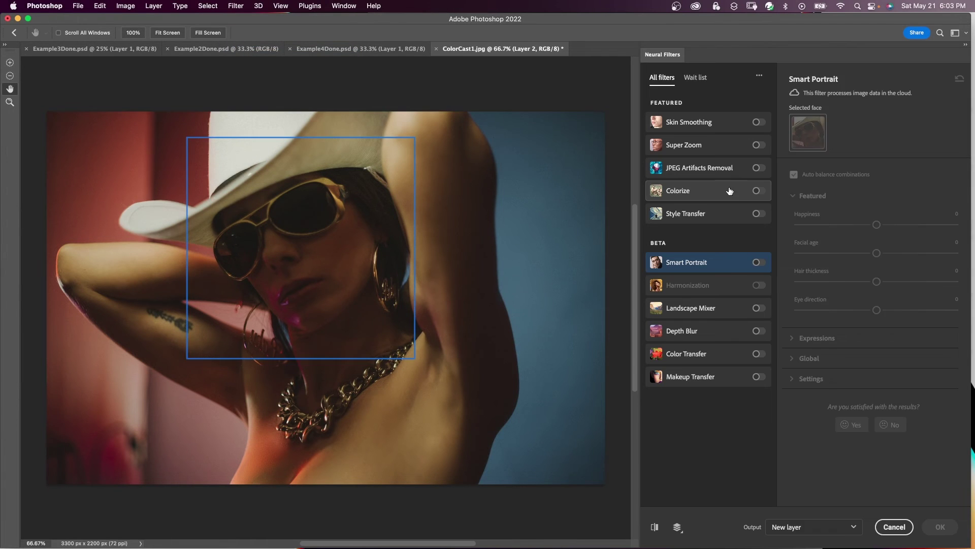
{"action": "left_click", "coordinate": [729, 190]}
{"action": "left_click", "coordinate": [757, 191]}
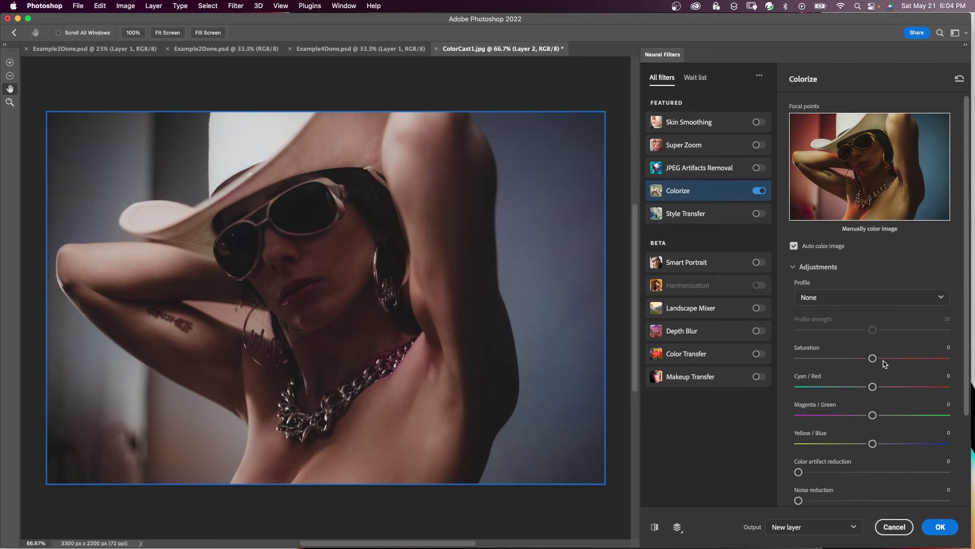
{"action": "left_click_drag", "start_coordinate": [873, 387], "coordinate": [866, 387]}
{"action": "left_click", "coordinate": [656, 528]}
{"action": "left_click_drag", "start_coordinate": [873, 444], "coordinate": [875, 444]}
{"action": "left_click", "coordinate": [654, 526]}
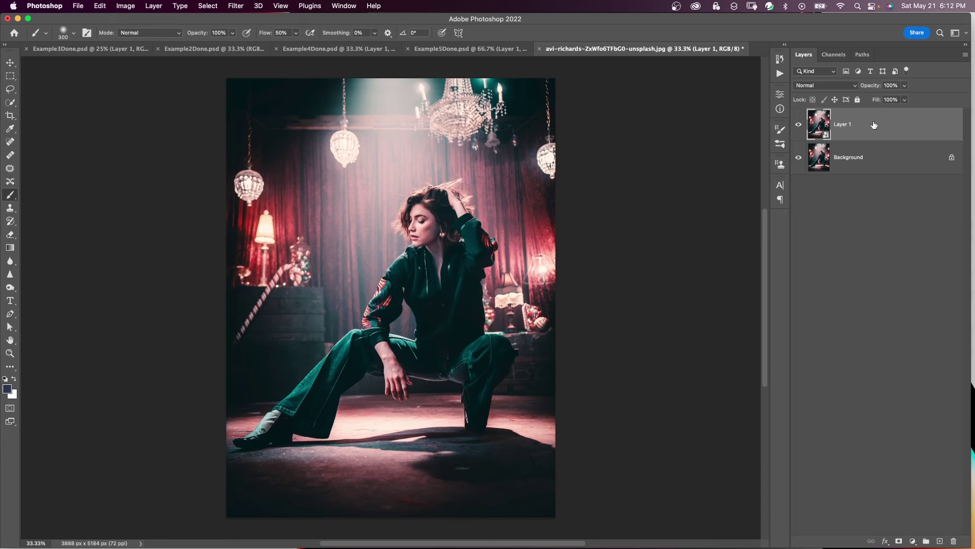
Step: Enable the Neural Filters Colorize filter for the chandelier photo
{"action": "left_click", "coordinate": [234, 6]}
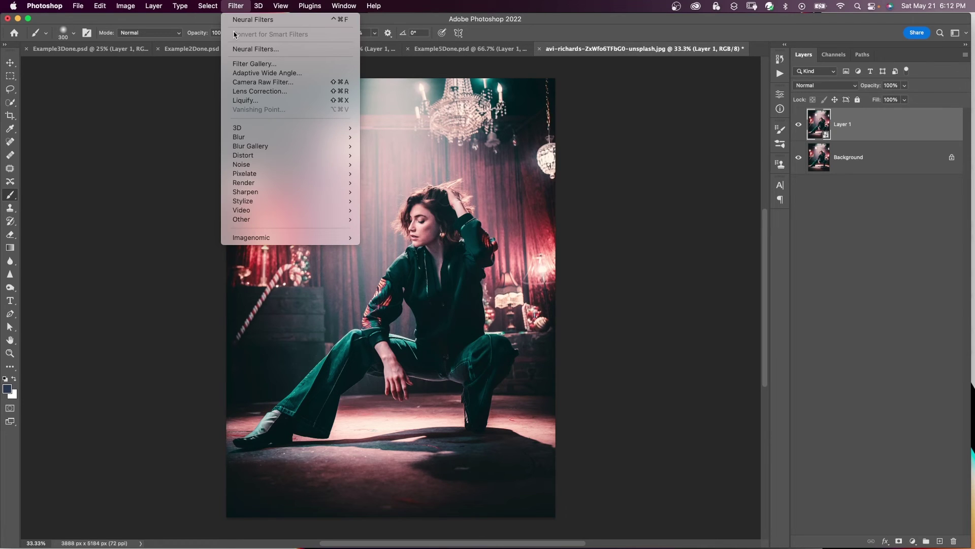
{"action": "left_click", "coordinate": [255, 49]}
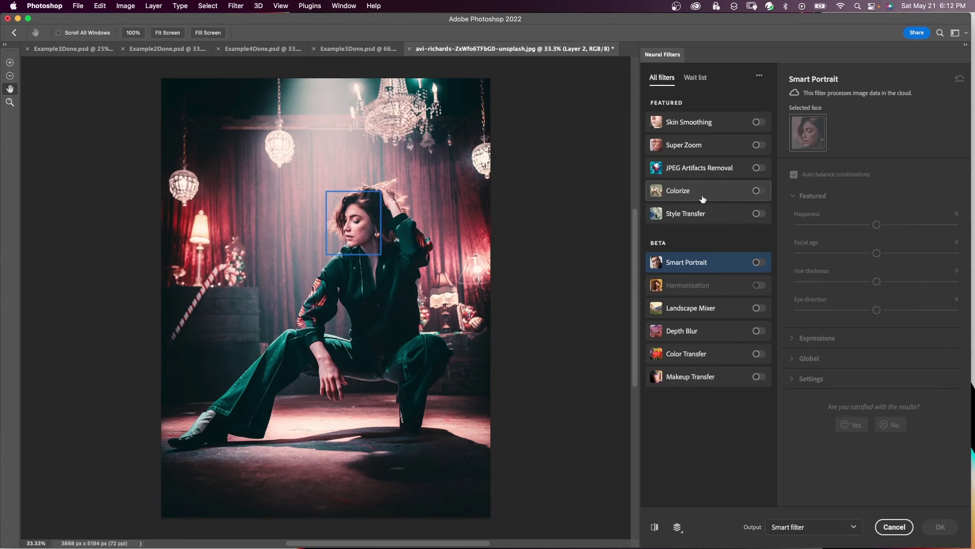
{"action": "left_click", "coordinate": [702, 198]}
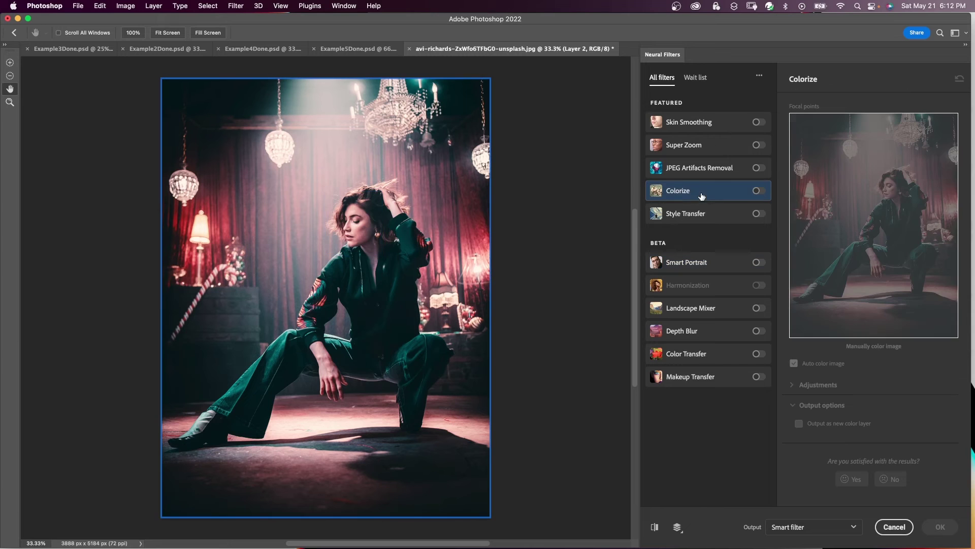
{"action": "left_click", "coordinate": [756, 192]}
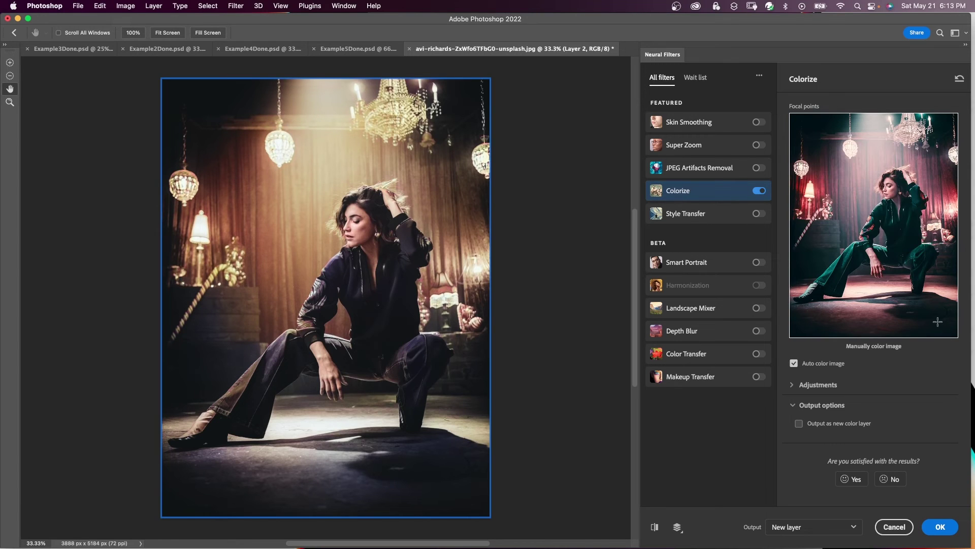
{"action": "left_click", "coordinate": [972, 292]}
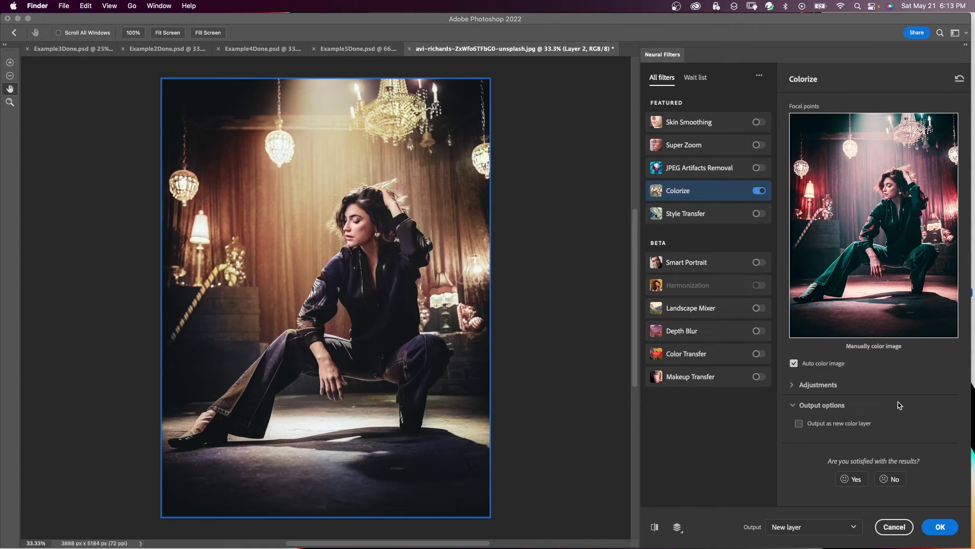
Step: Try the Retro high contrast and Retro purple yellow profiles, settling on Retro dark
{"action": "left_click", "coordinate": [793, 386]}
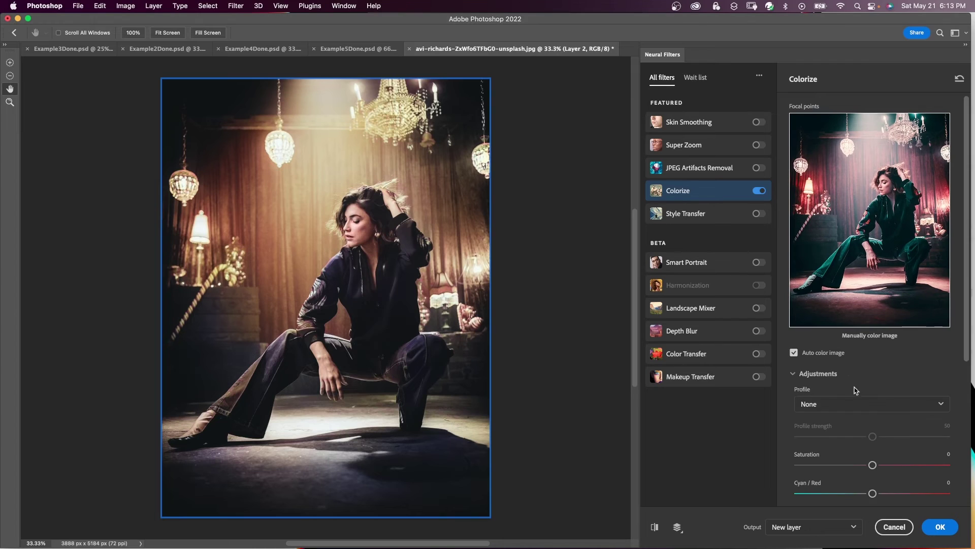
{"action": "scroll", "coordinate": [857, 390], "scroll_direction": "down", "scroll_amount": 4}
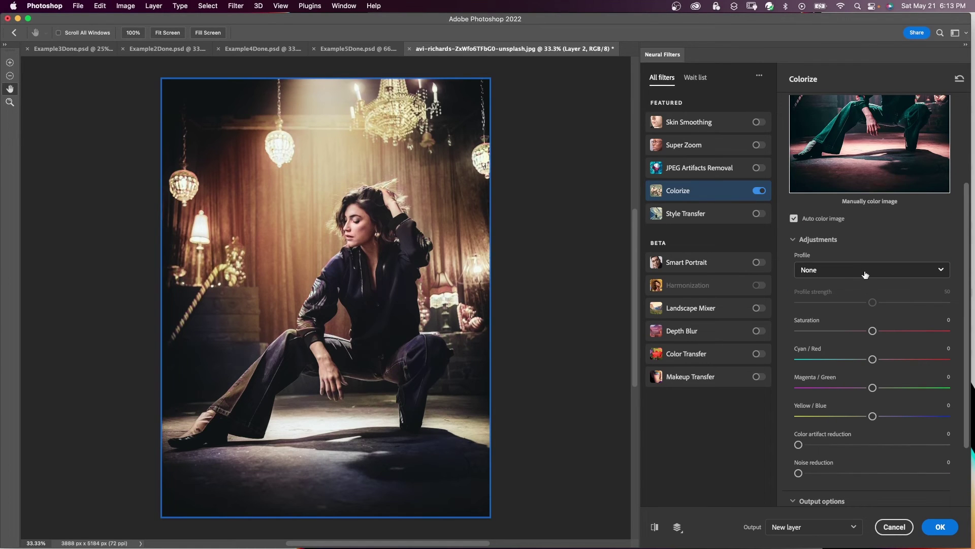
{"action": "left_click", "coordinate": [865, 275]}
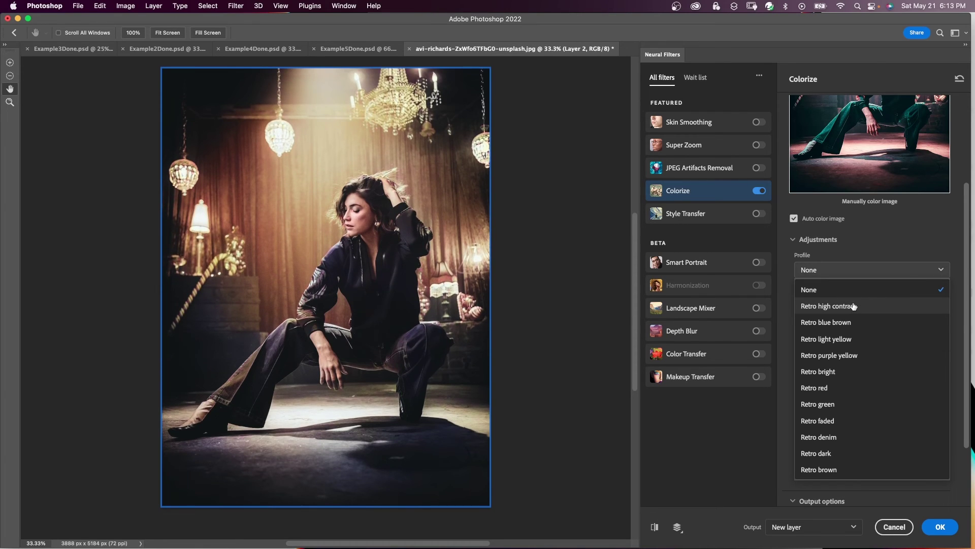
{"action": "left_click", "coordinate": [853, 307]}
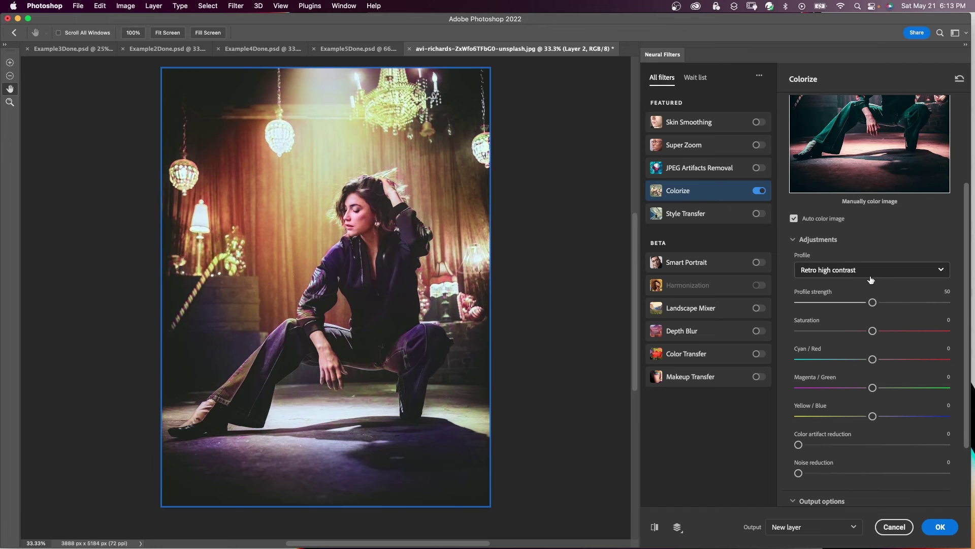
{"action": "left_click", "coordinate": [890, 274]}
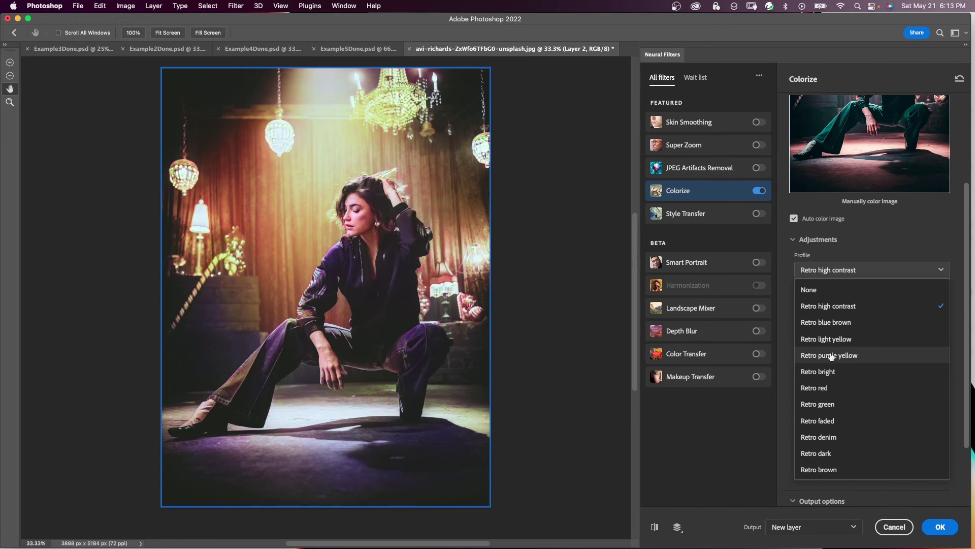
{"action": "left_click", "coordinate": [831, 356]}
{"action": "left_click", "coordinate": [862, 278]}
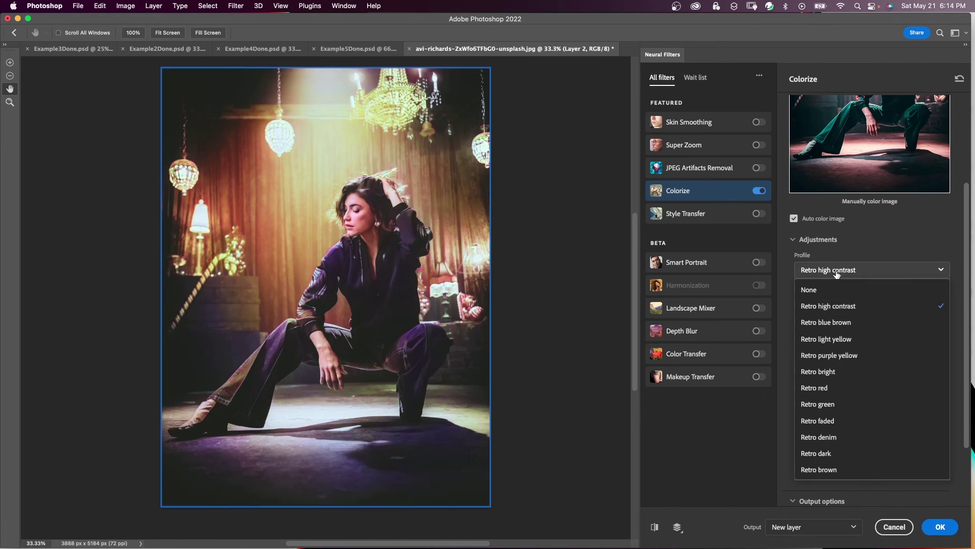
{"action": "left_click", "coordinate": [831, 453]}
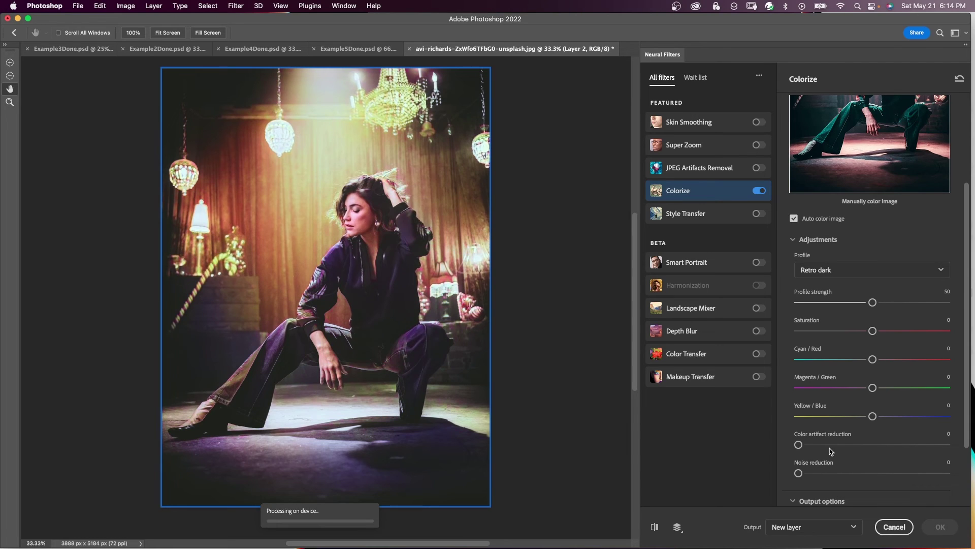
Step: Set profile strength to 40 and noise reduction to 100
{"action": "left_click_drag", "start_coordinate": [873, 302], "coordinate": [860, 302]}
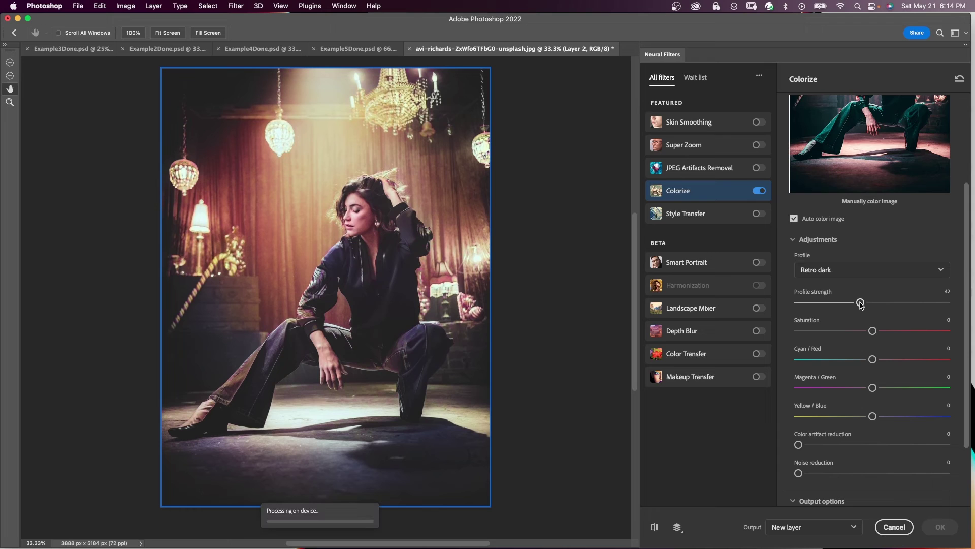
{"action": "left_click_drag", "start_coordinate": [861, 302], "coordinate": [858, 303]}
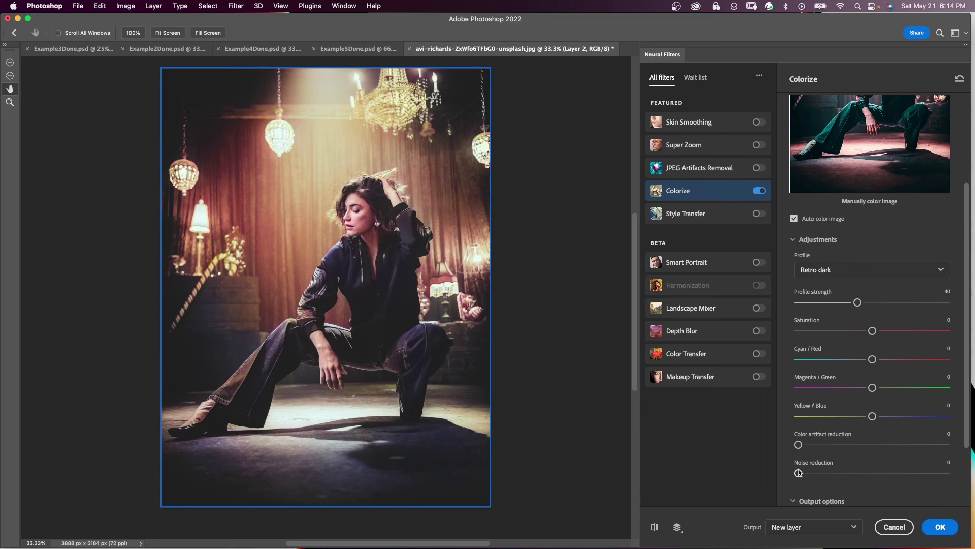
{"action": "left_click_drag", "start_coordinate": [799, 473], "coordinate": [947, 473]}
{"action": "mouse_move", "coordinate": [799, 445]}
{"action": "left_mouse_down"}
{"action": "mouse_move", "coordinate": [962, 457]}
{"action": "mouse_move", "coordinate": [753, 446]}
{"action": "left_mouse_up"}
Step: Apply the Retro dark colorization as a smart filter and toggle Layer 1's visibility
{"action": "left_click", "coordinate": [654, 526]}
{"action": "left_click", "coordinate": [789, 527]}
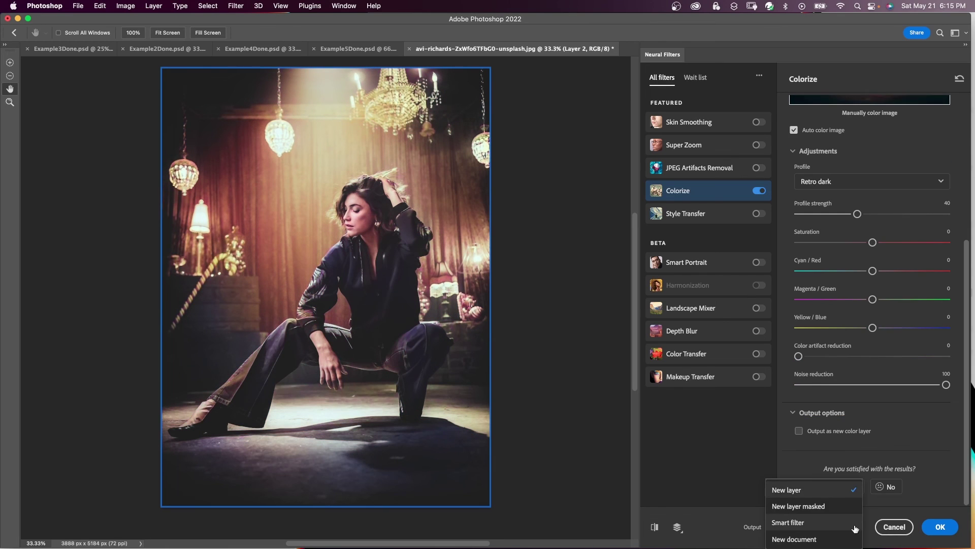
{"action": "left_click", "coordinate": [789, 525]}
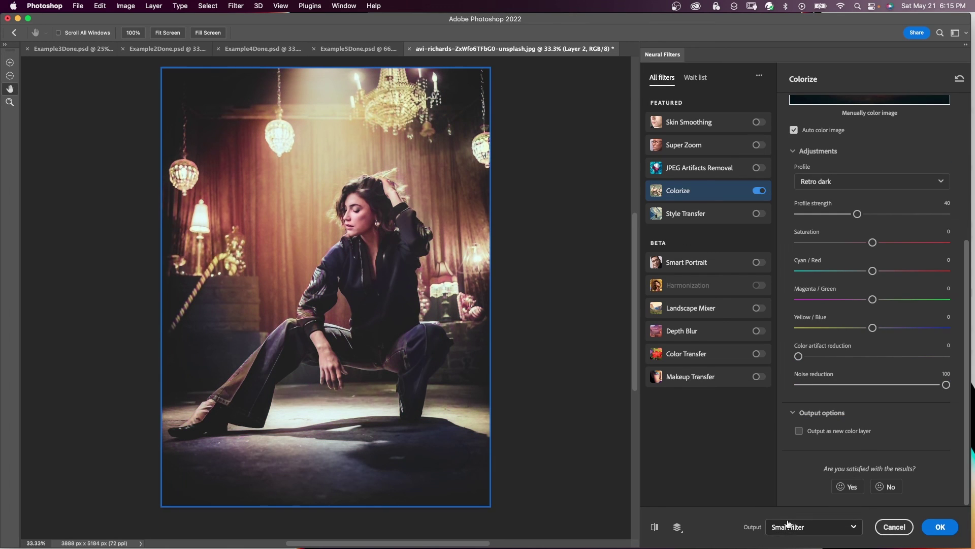
{"action": "left_click", "coordinate": [936, 530]}
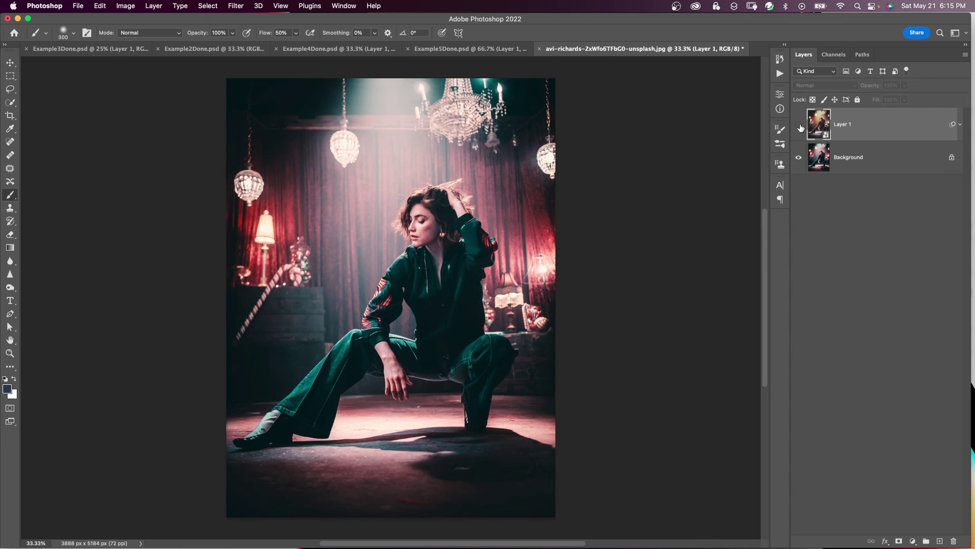
{"action": "left_click", "coordinate": [799, 125]}
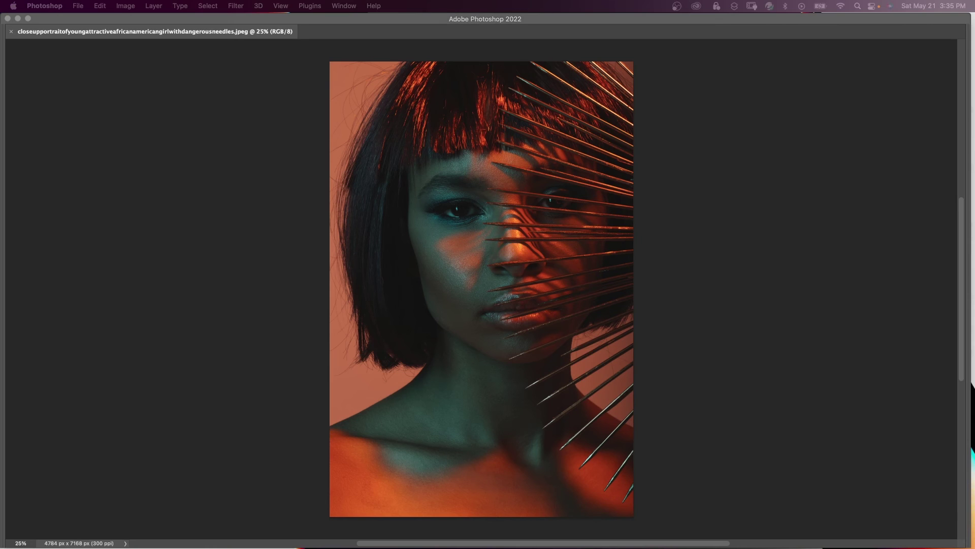